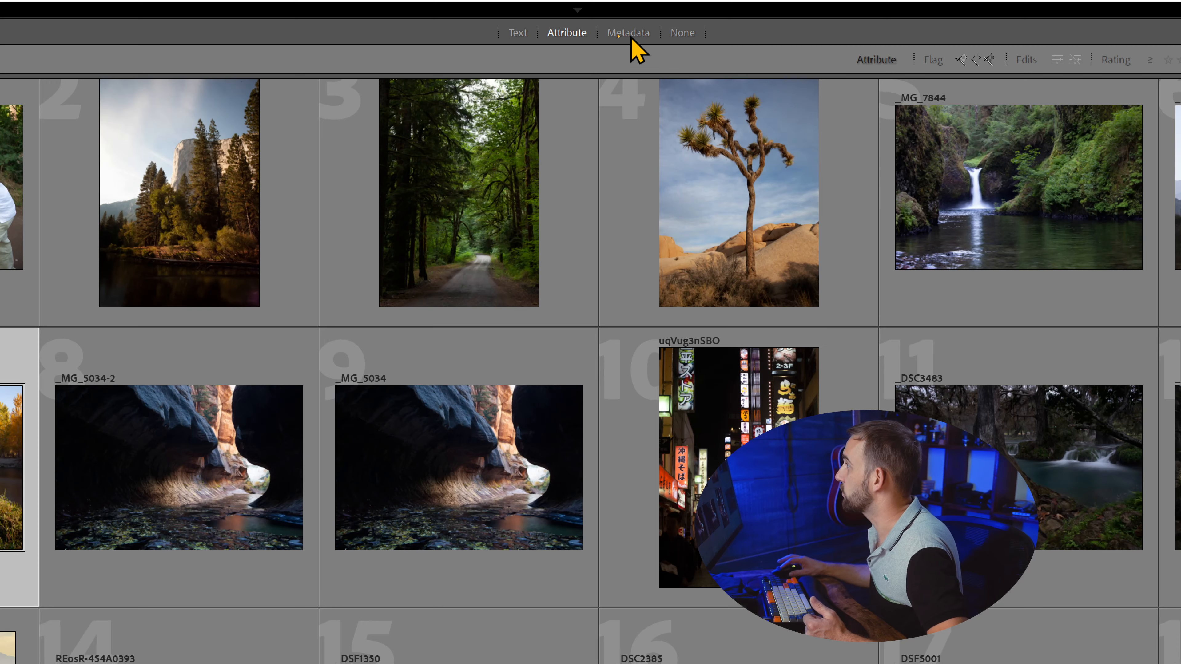
- View the metadata columns of the library filter and turn the filter off
left_click(631, 38)
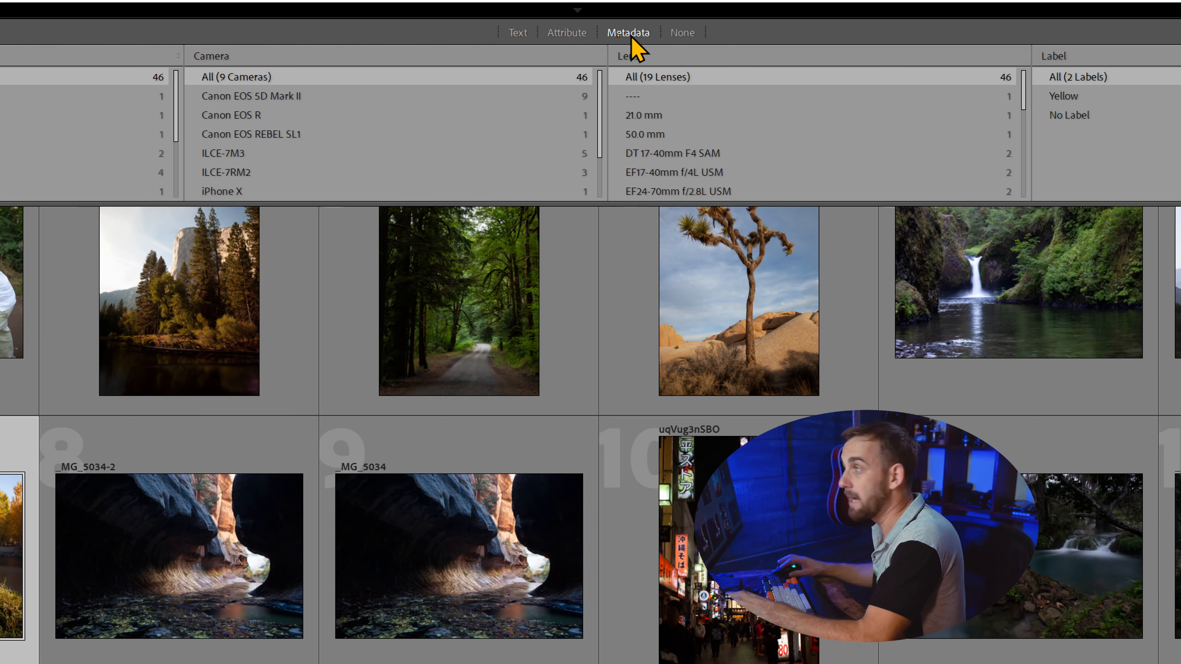
left_click(682, 32)
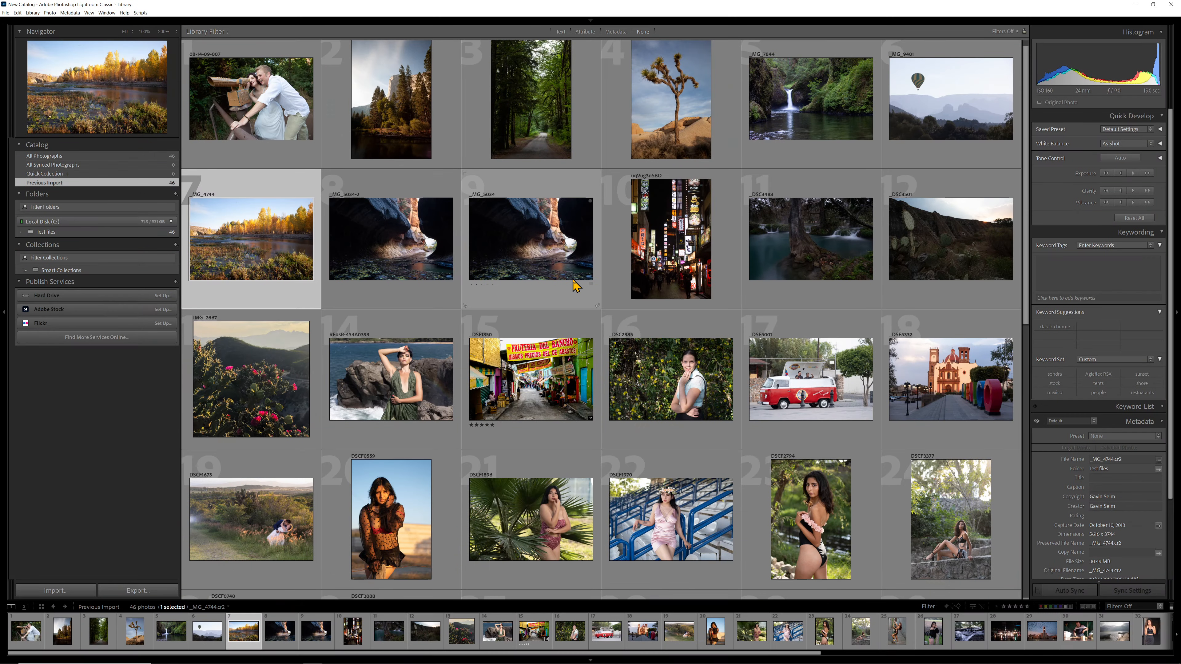
- Toggle the library filter bar's visibility and open its text search field for input
key("backslash")
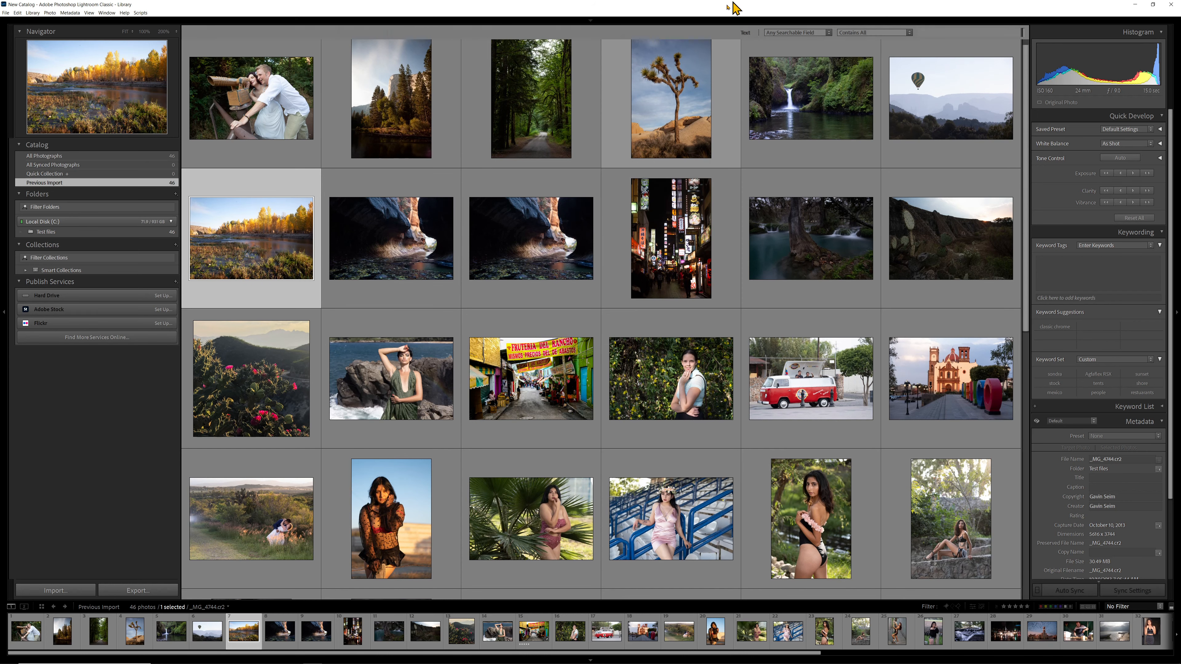
key("ctrl+f")
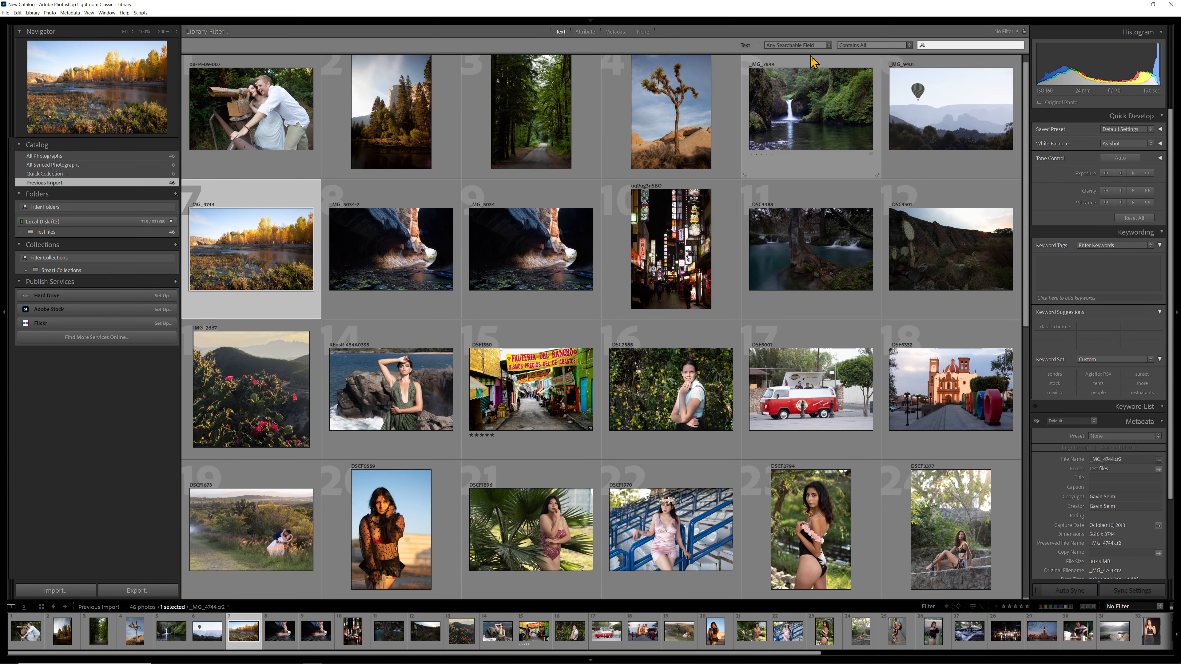
left_click(950, 42)
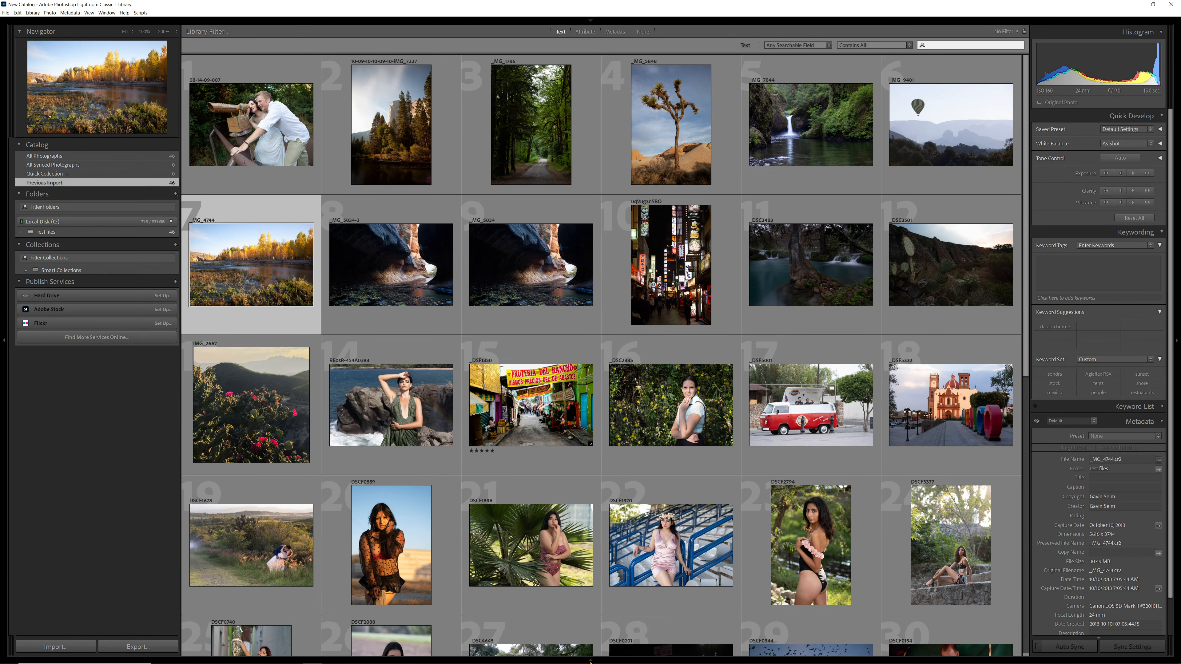
- Show the filmstrip and the toolbar beneath the photo grid, and view the toolbar's visibility command
left_click(592, 661)
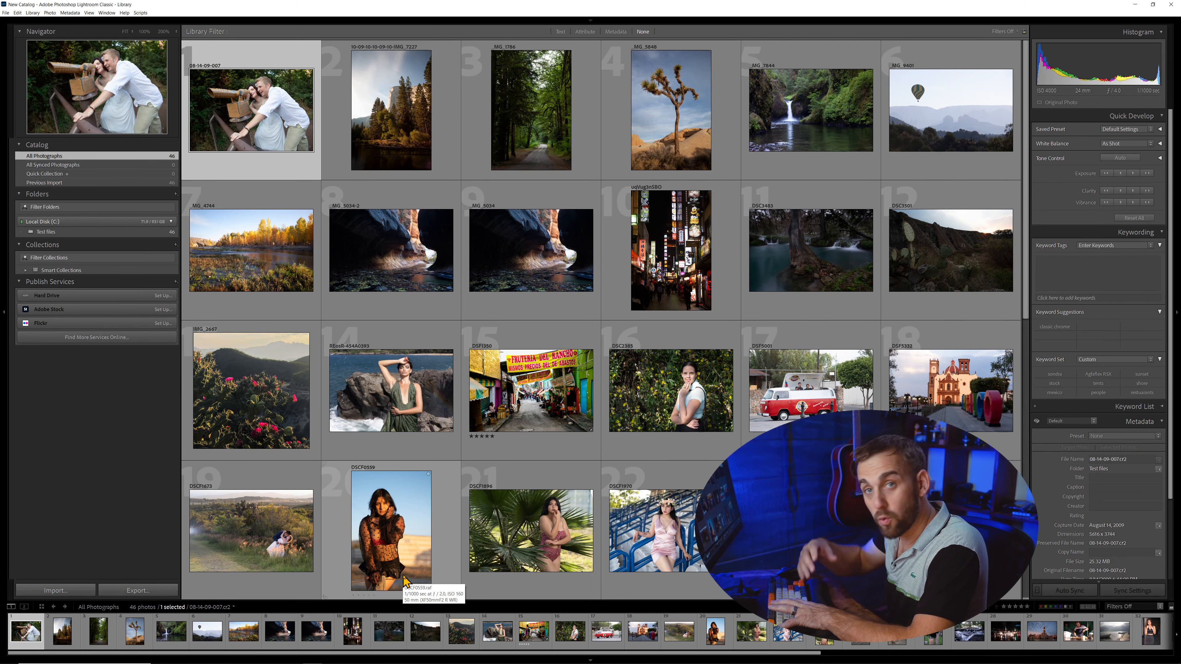
key("t")
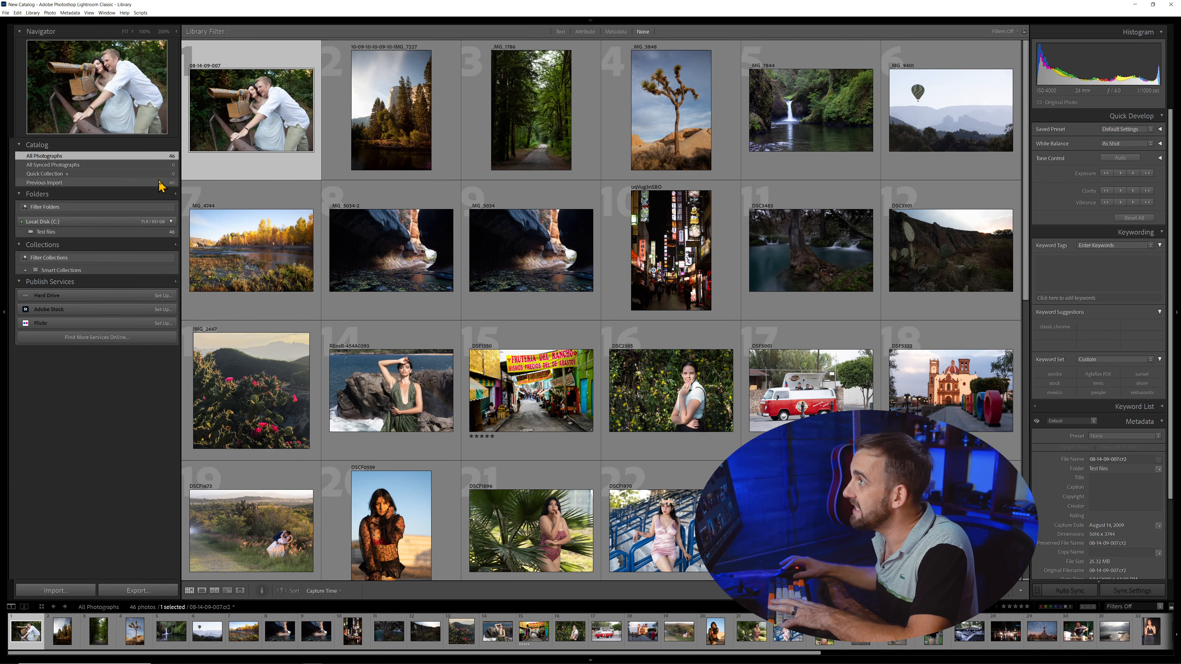
left_click(89, 13)
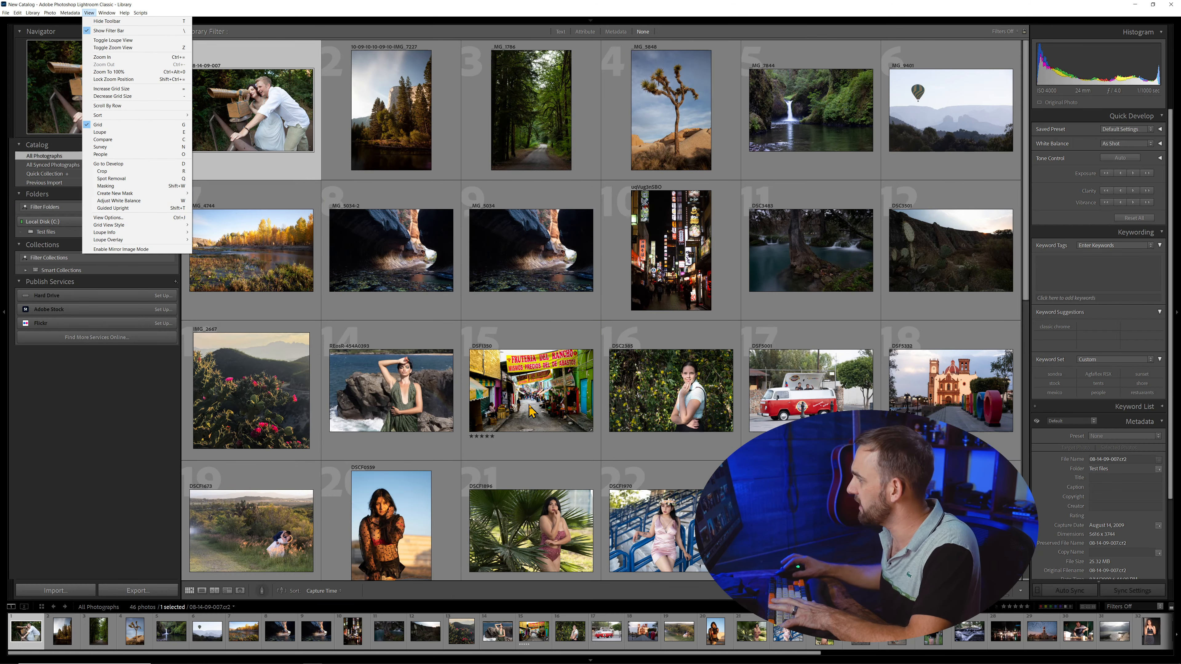
- Examine the sort criteria available for the photo grid without changing the sort order
left_click(515, 507)
left_click(324, 594)
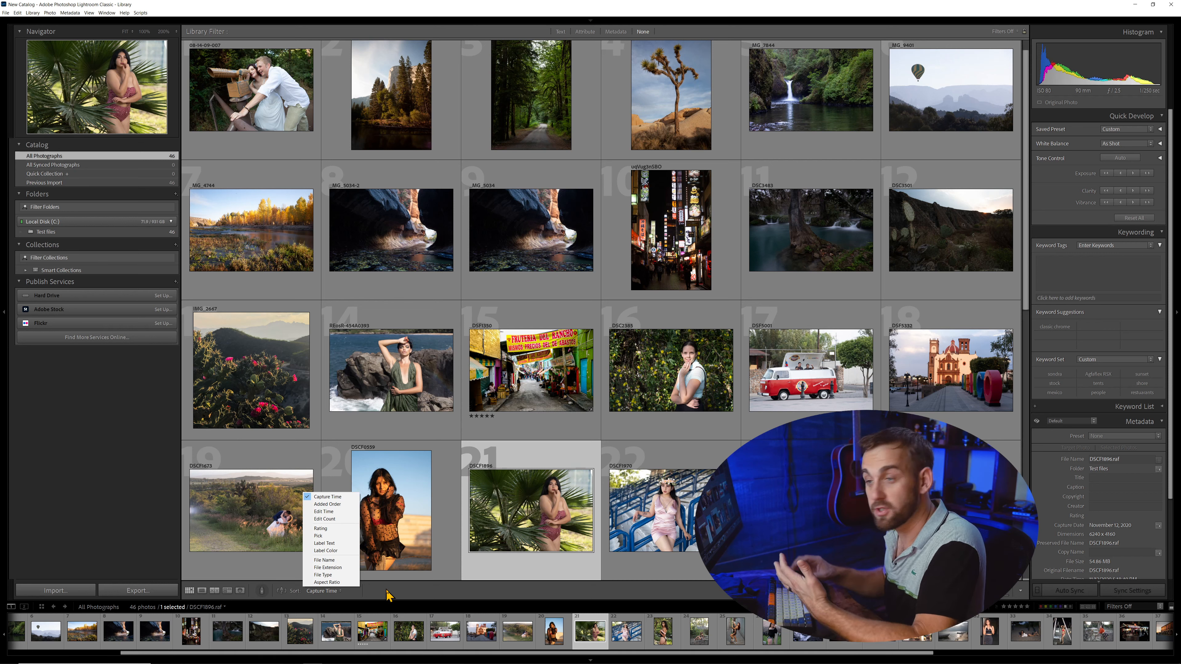
left_click(662, 508)
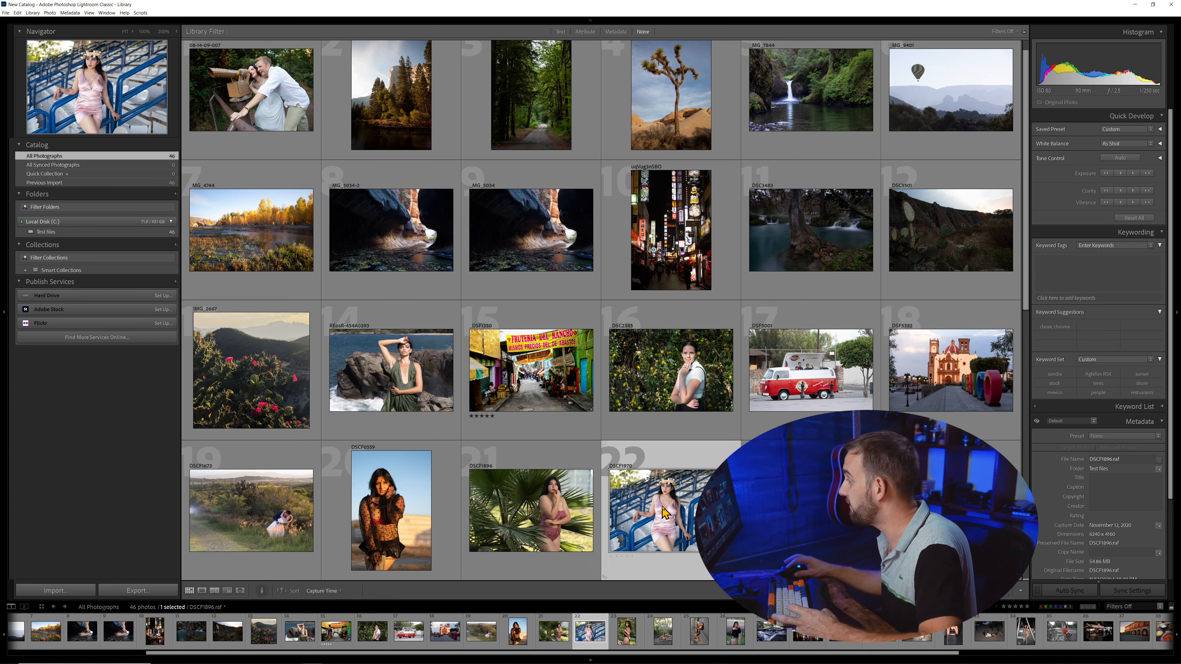
- Compare the photos DSCF1896 and DSCF1970 side by side and return to the grid
key("ctrl+d")
left_click(577, 510)
left_click(644, 518, "ctrl")
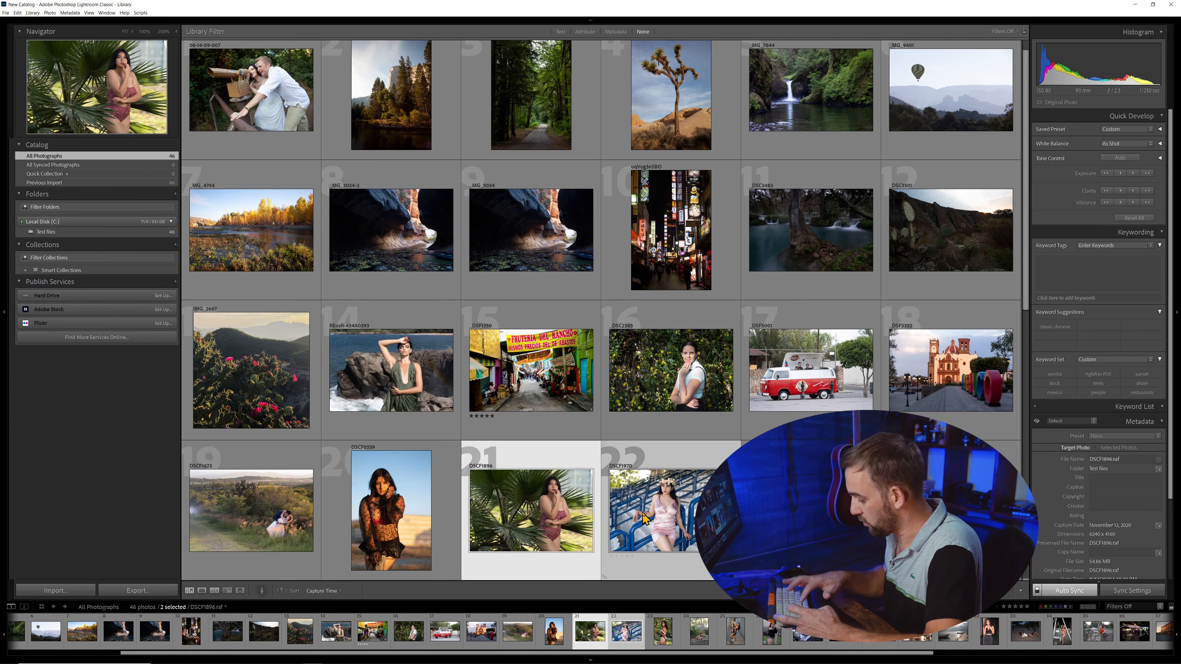
key("c")
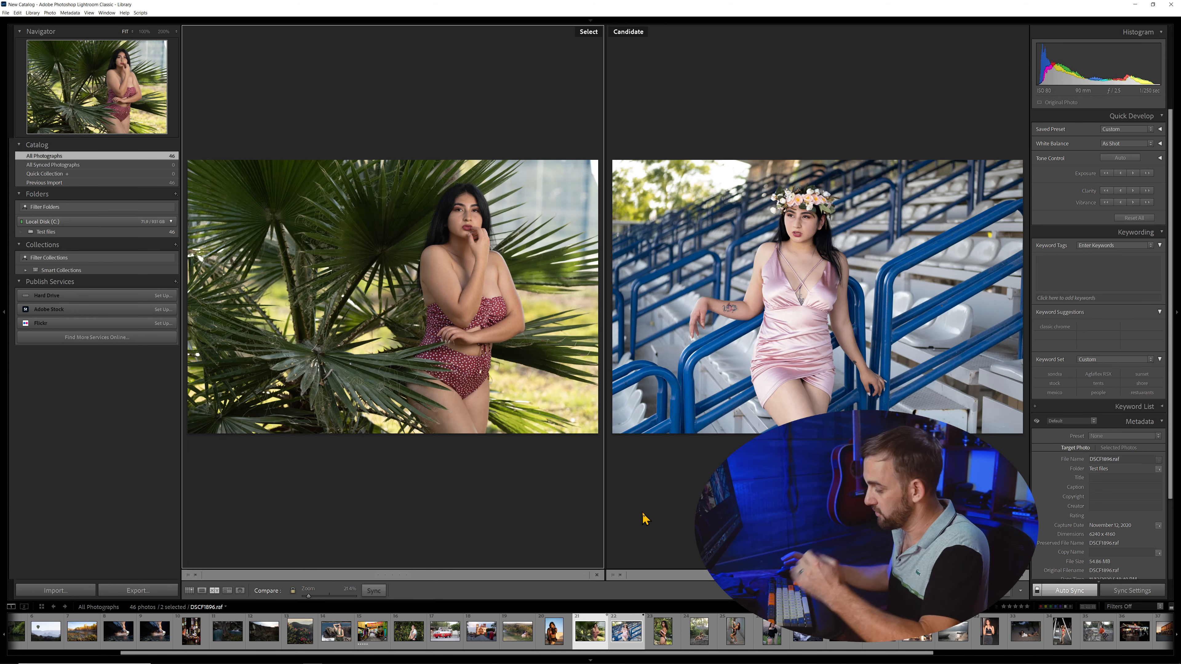
key("g")
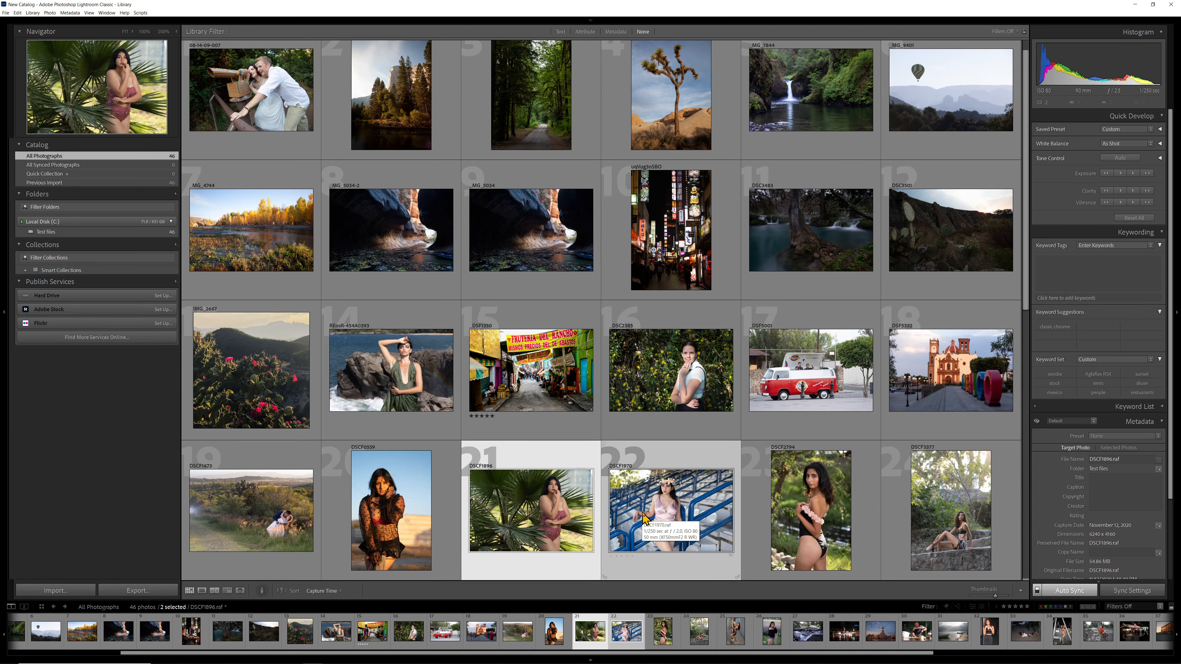
scroll(361, 303, "up", 1)
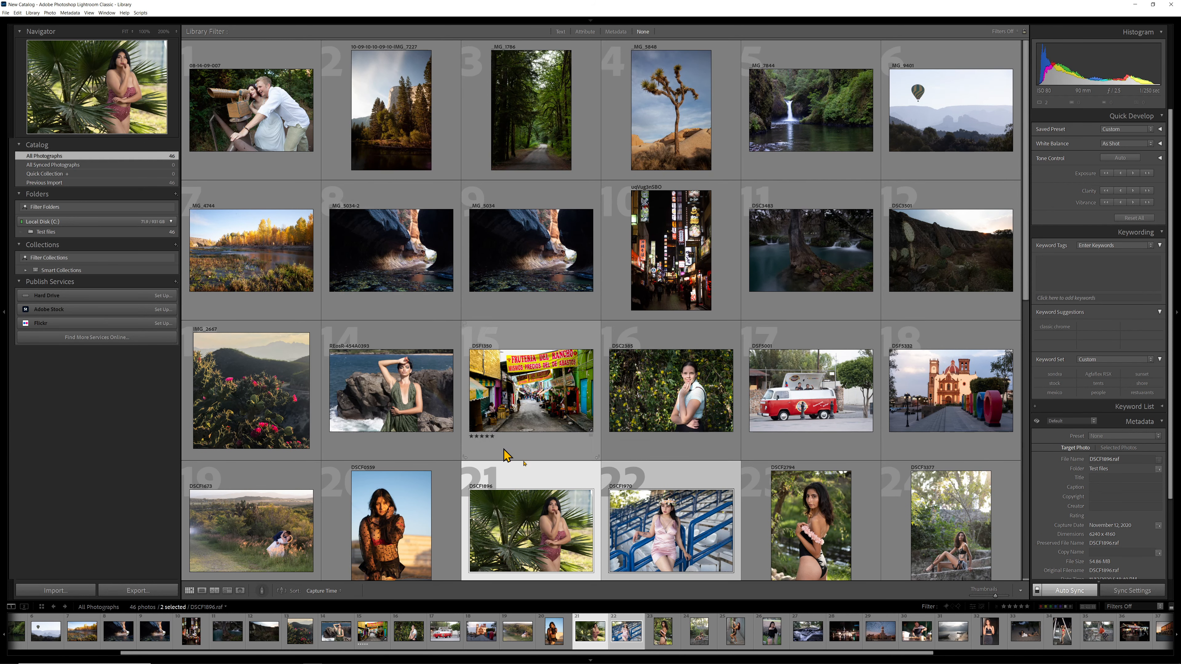
- Select the photo _DSC2385 and examine the filmstrip's filter presets and photo source list
left_click(676, 399)
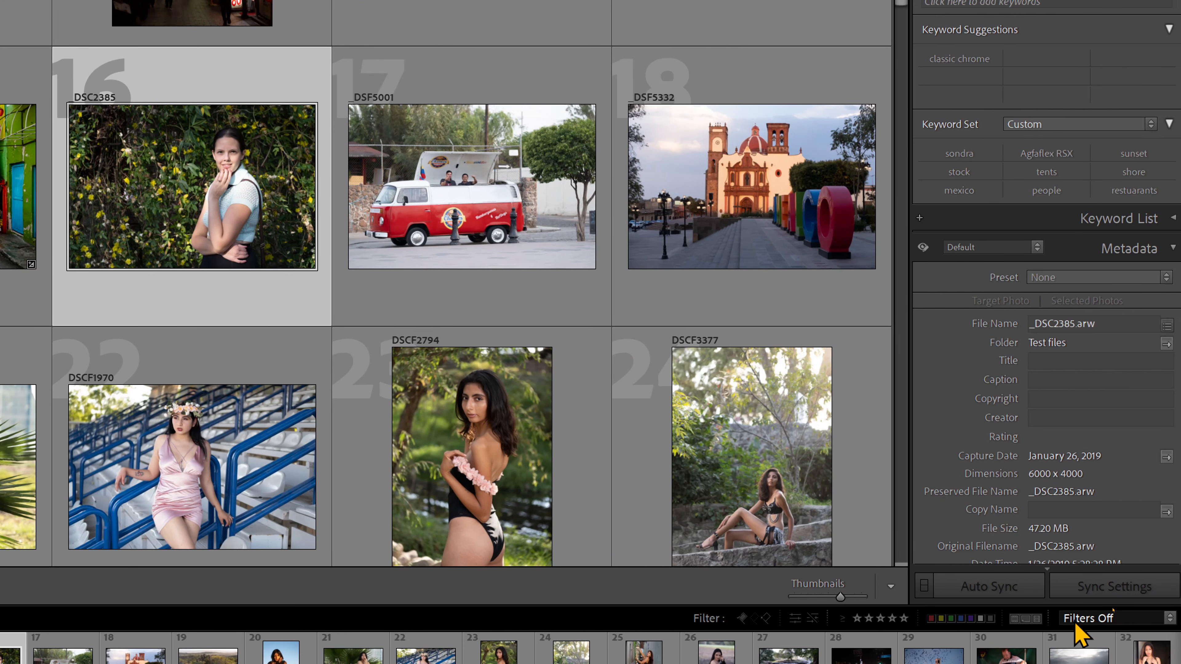
left_click(1076, 625)
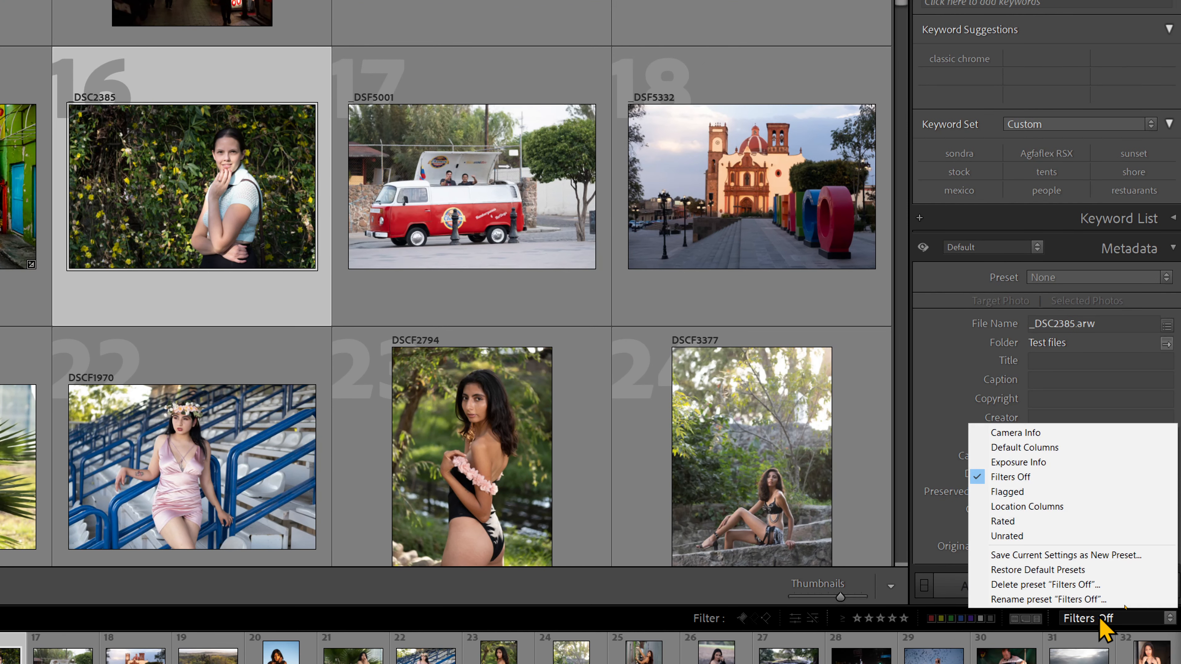
left_click(660, 627)
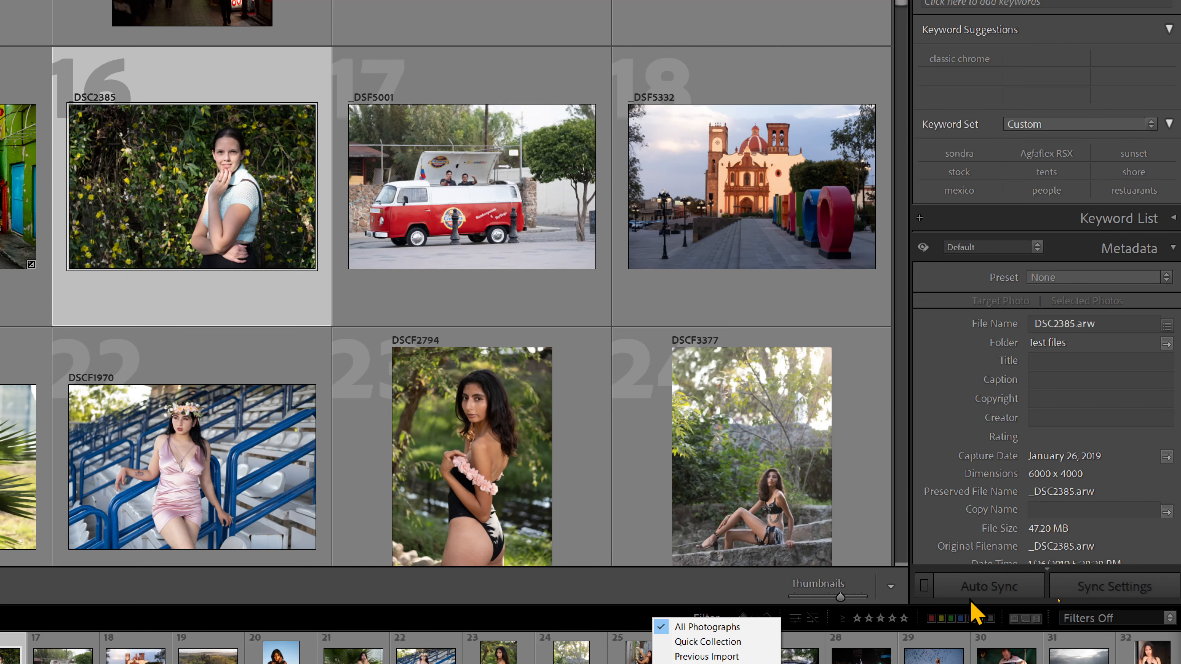
left_click(575, 630)
left_click(577, 626)
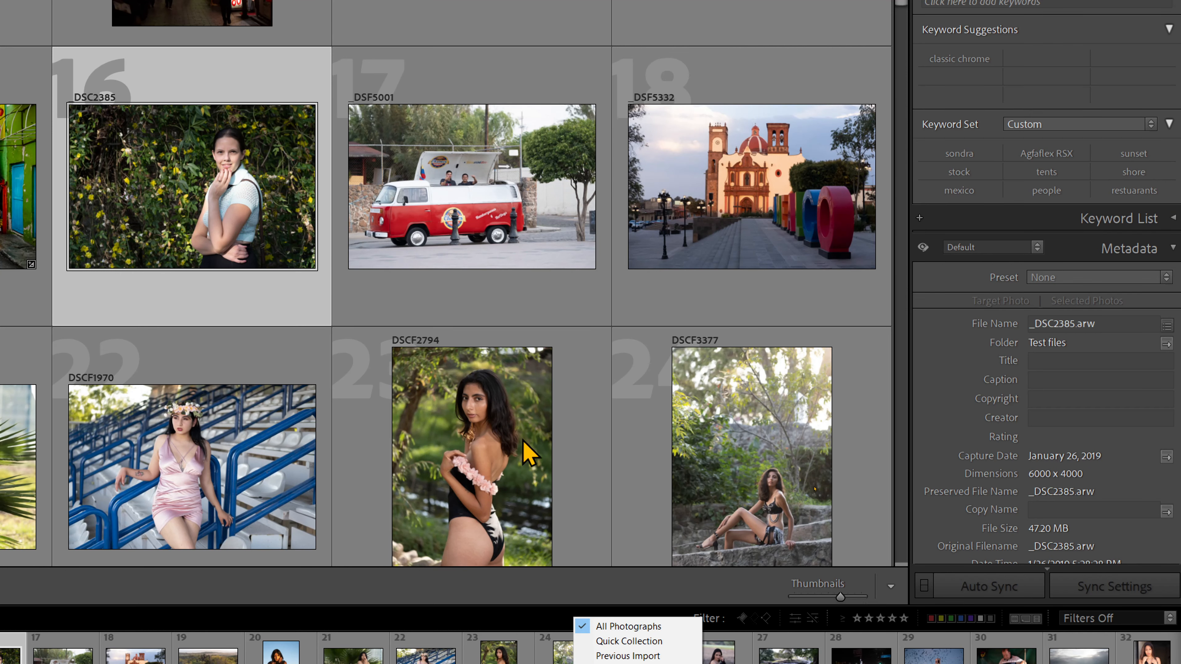
left_click(187, 152)
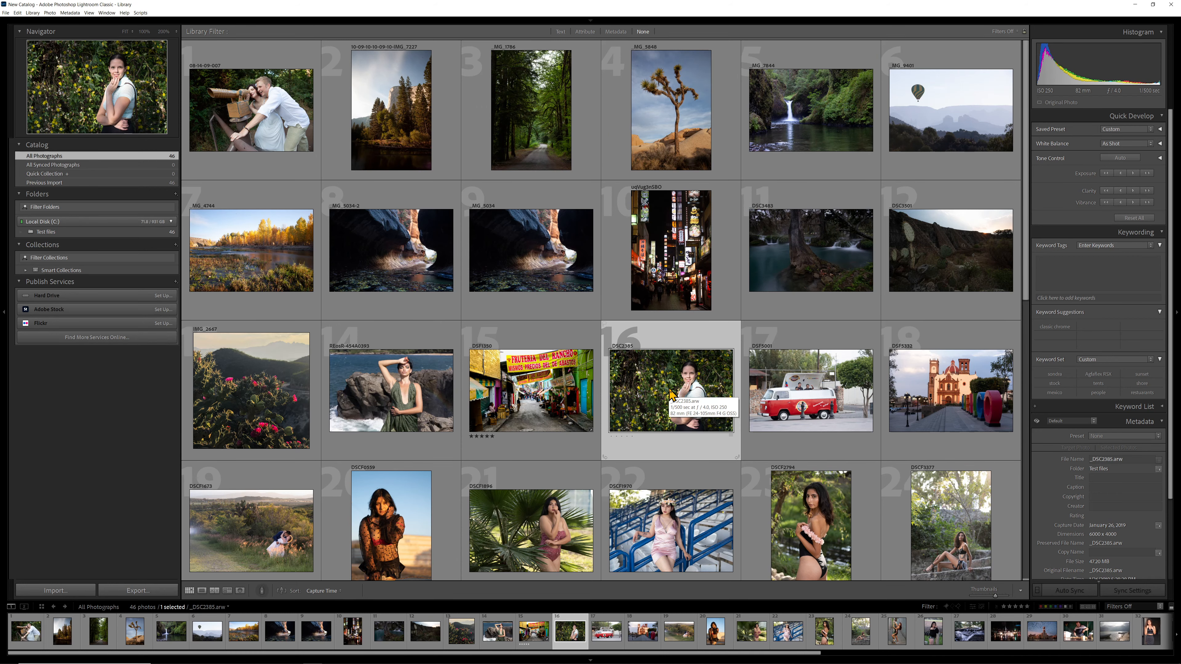
- Rate _DSC2385 five stars, and _DSF5001 and _DSF5332 four stars each
key("5")
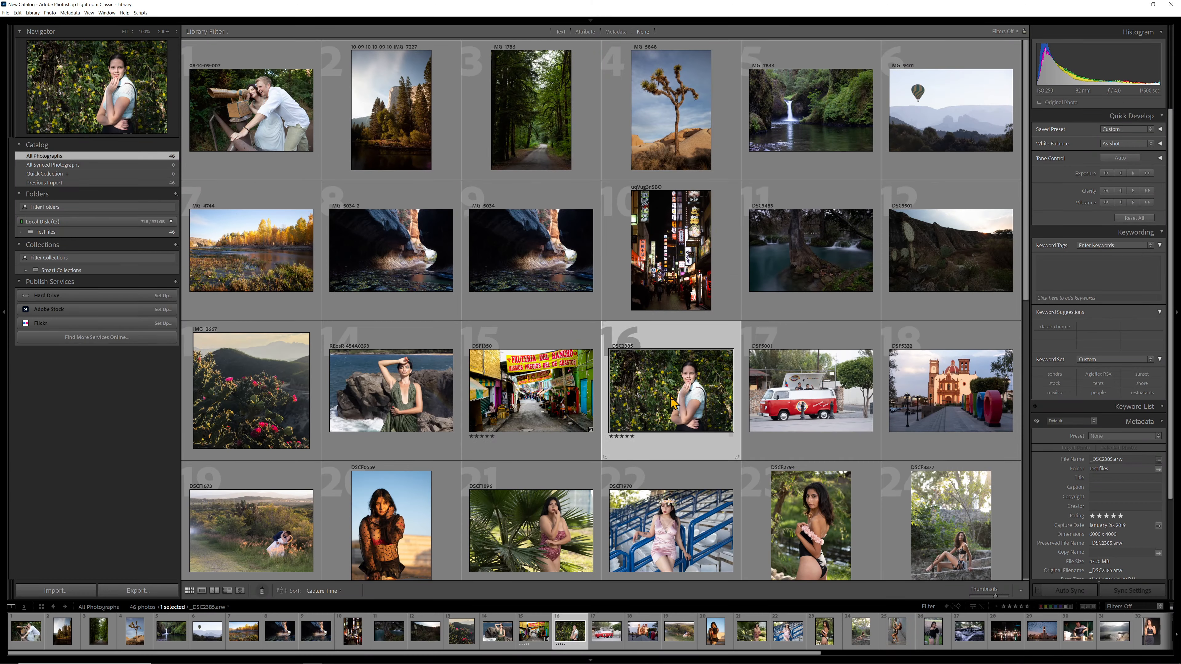
key("Right")
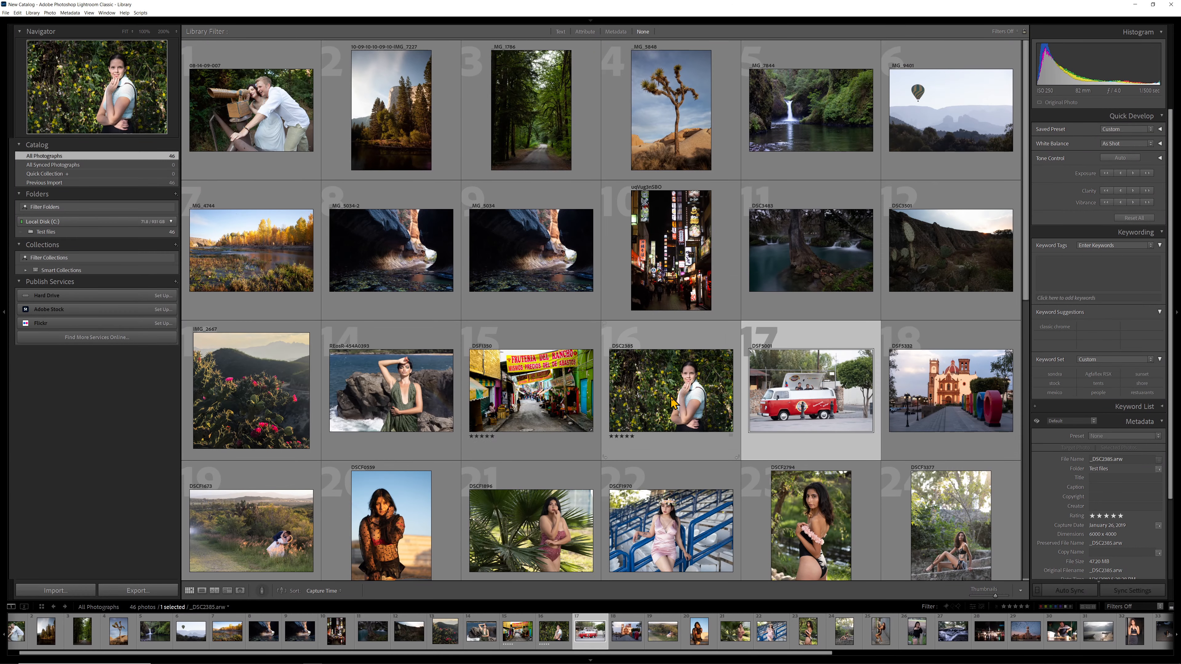
key("Right")
key("Left")
key("4")
key("Right")
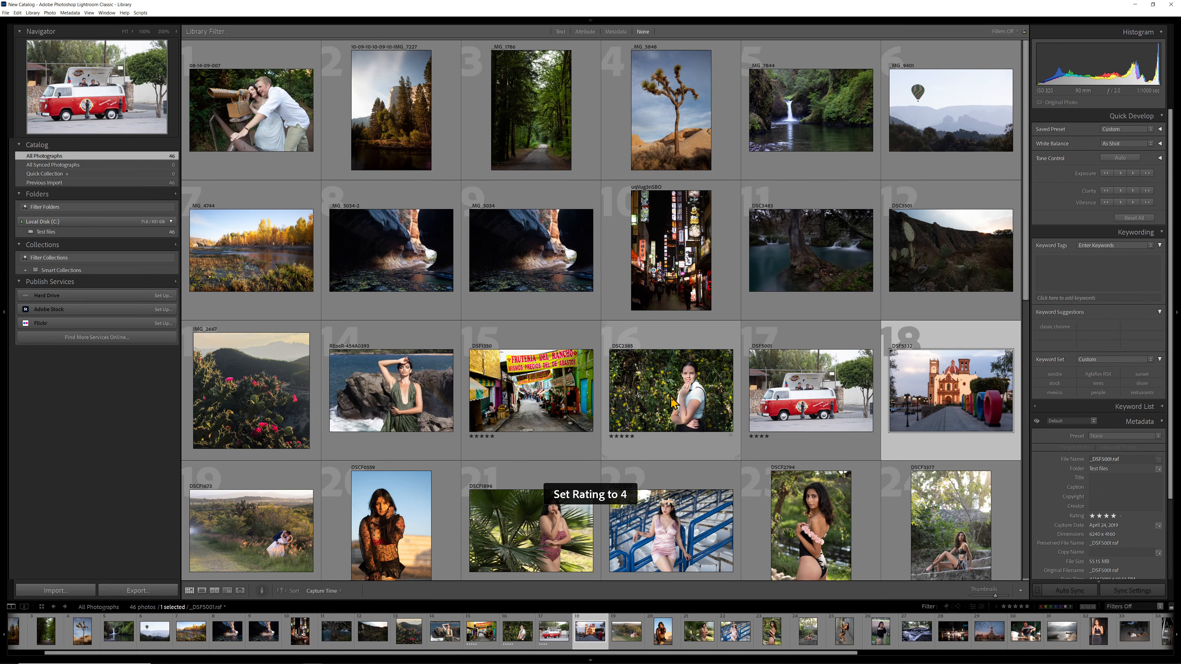
key("Right")
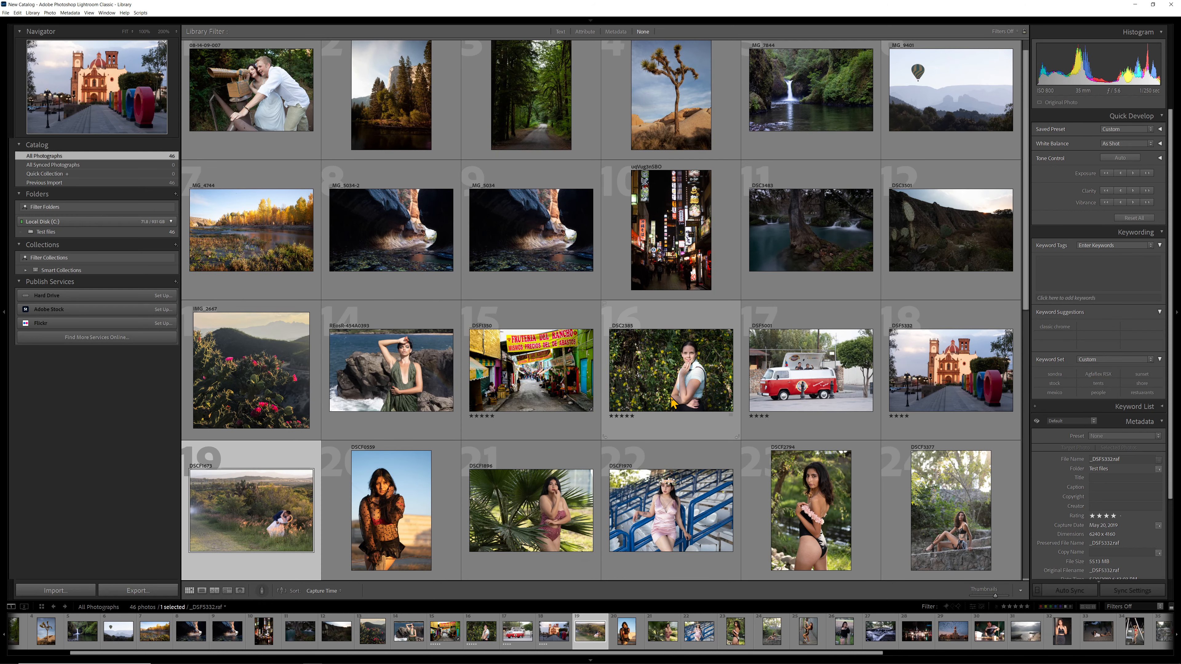
- Rate DSCF1673 and DSCF1896 five stars each, and DSCF0559 four stars
key("5")
key("Right")
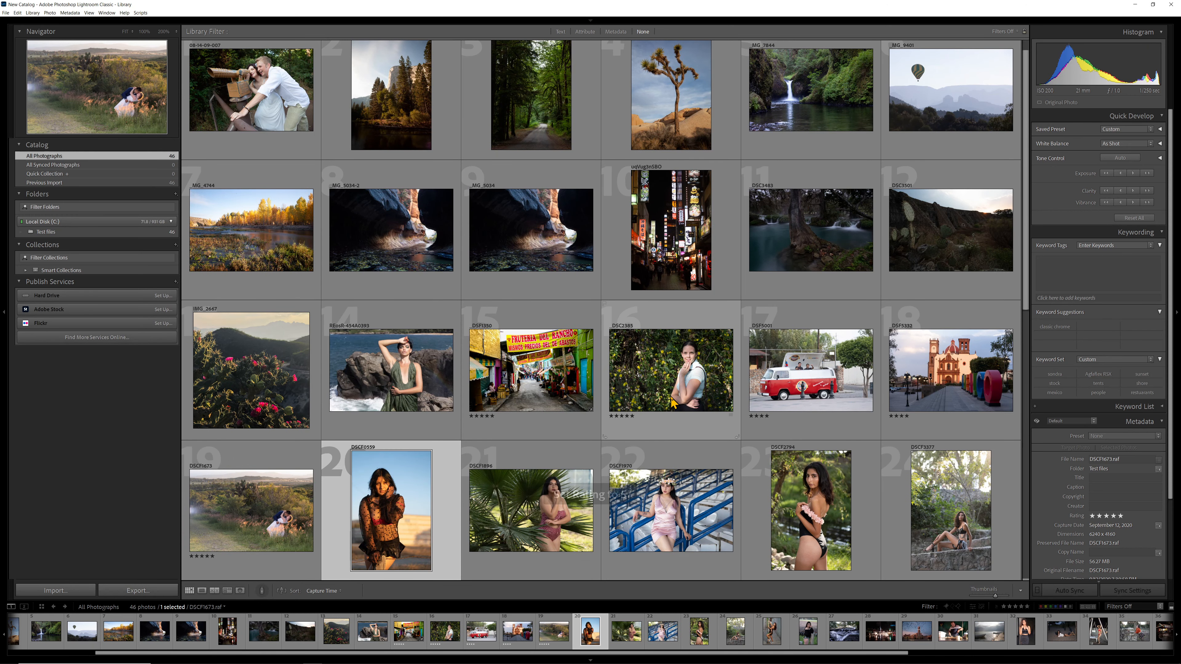
key("4")
key("Right")
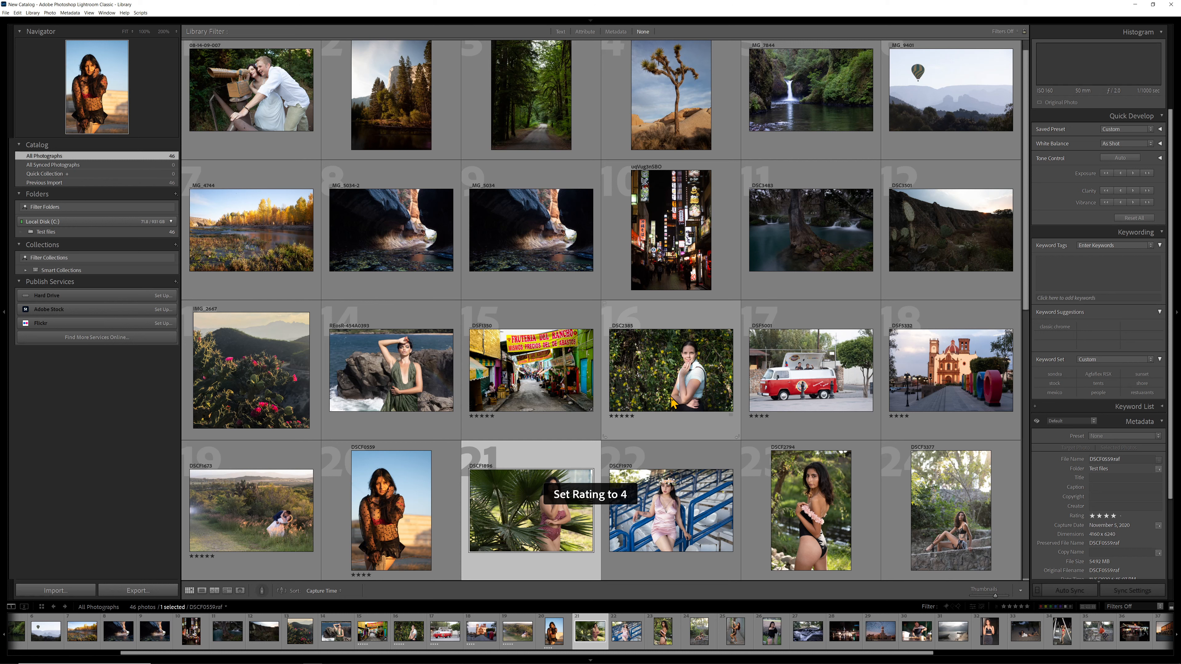
key("5")
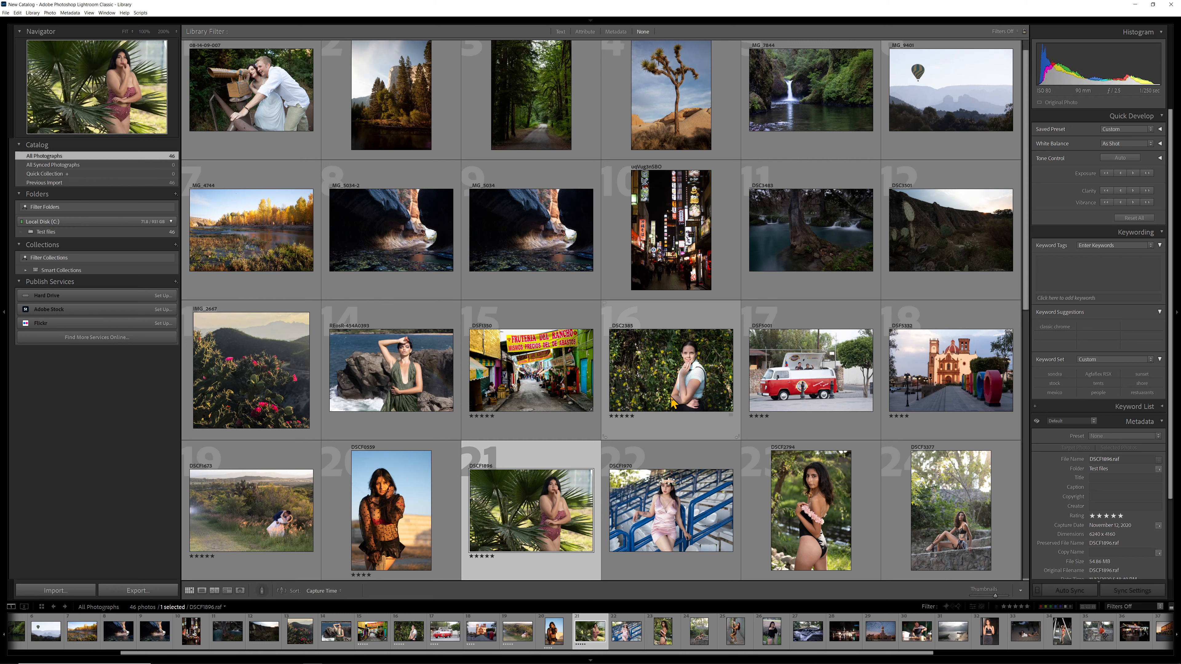
- Cycle the color label of DSCF1896 through red and yellow, ending on green
key("6")
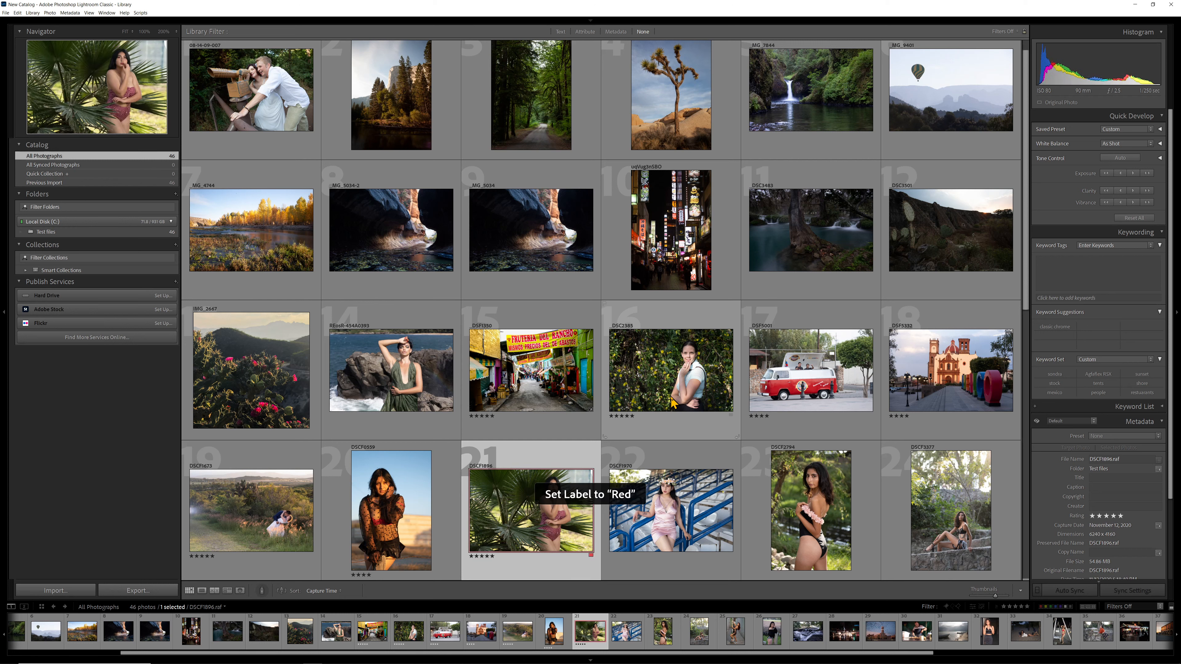
key("7")
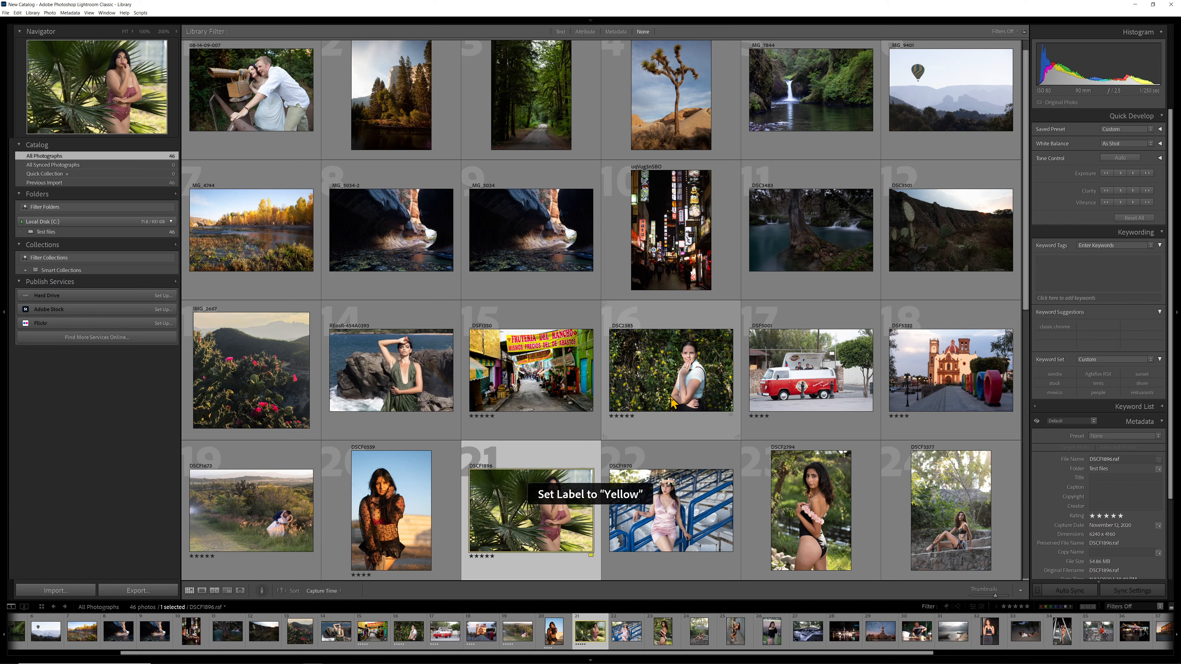
key("8")
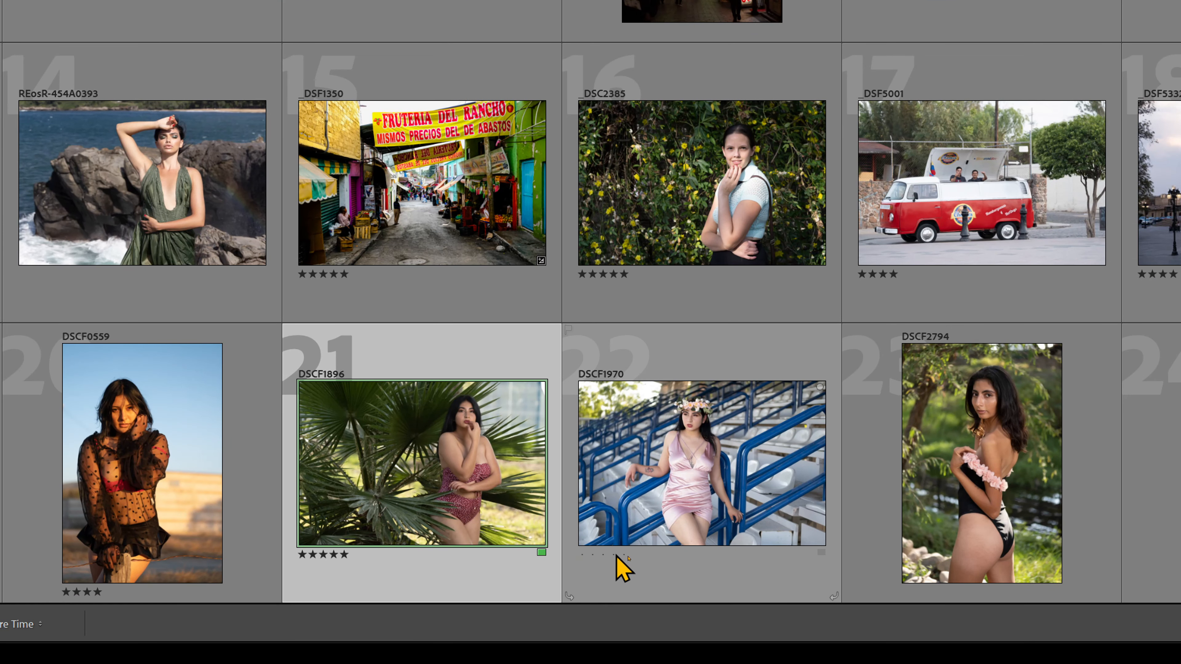
- Rate the photo DSCF1970 four stars and give it a blue color label
left_click(627, 558)
left_click(821, 553)
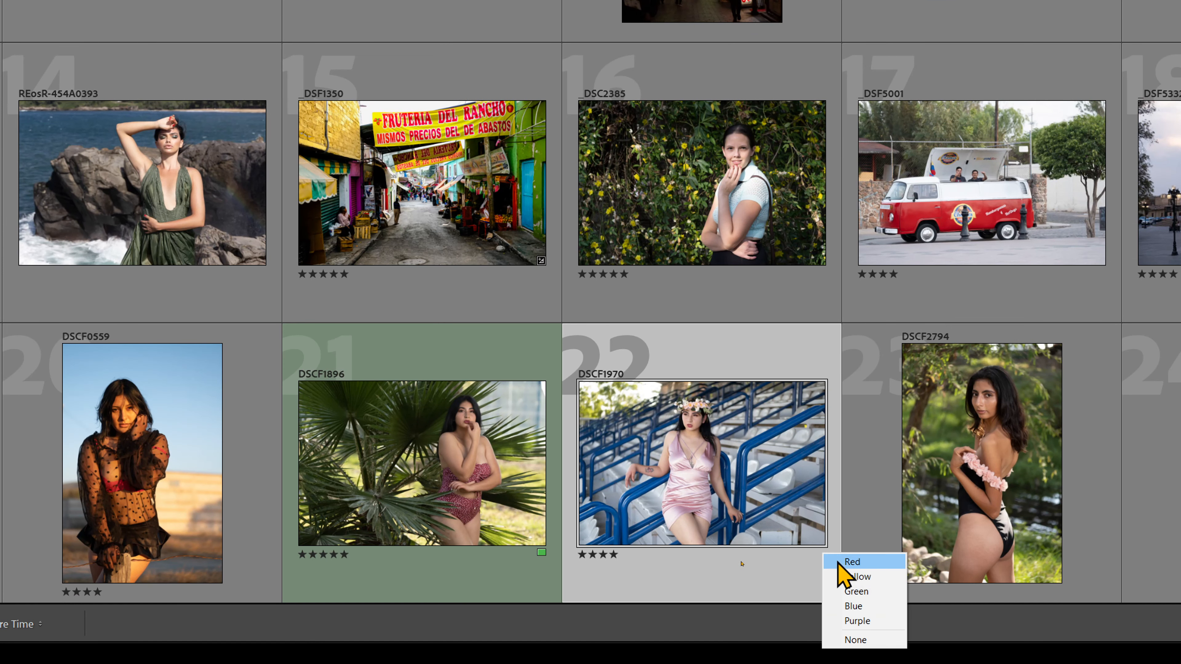
left_click(861, 606)
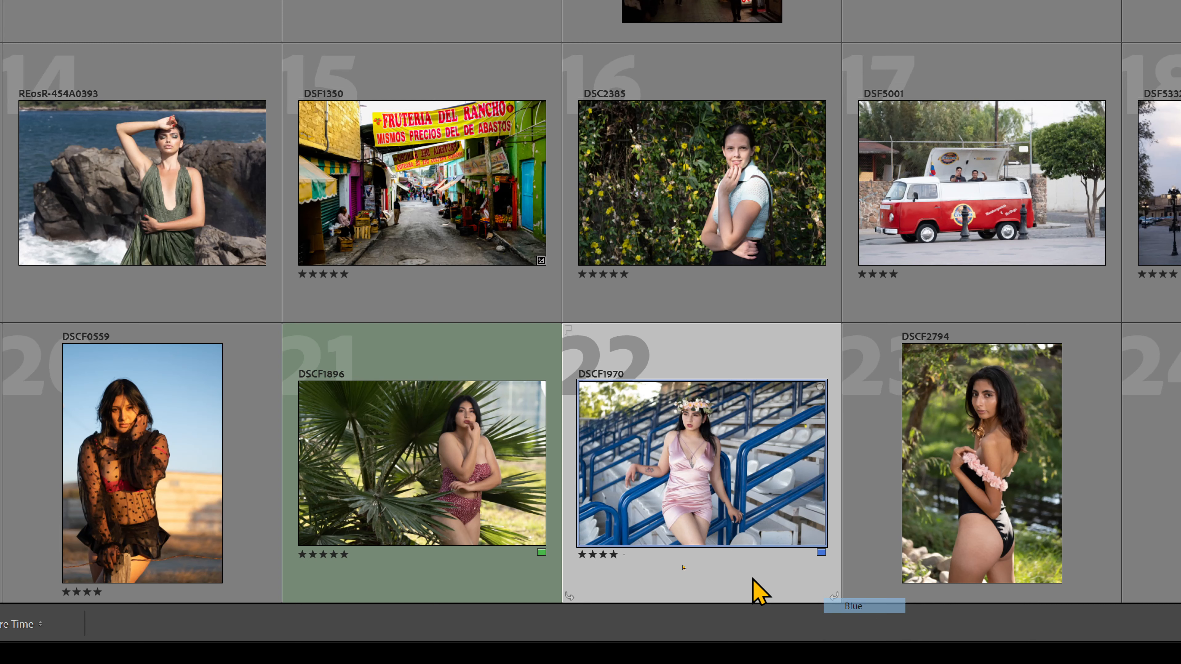
- Select the photo DSCF1896 and reveal the hidden module picker above the workspace
left_click(422, 503)
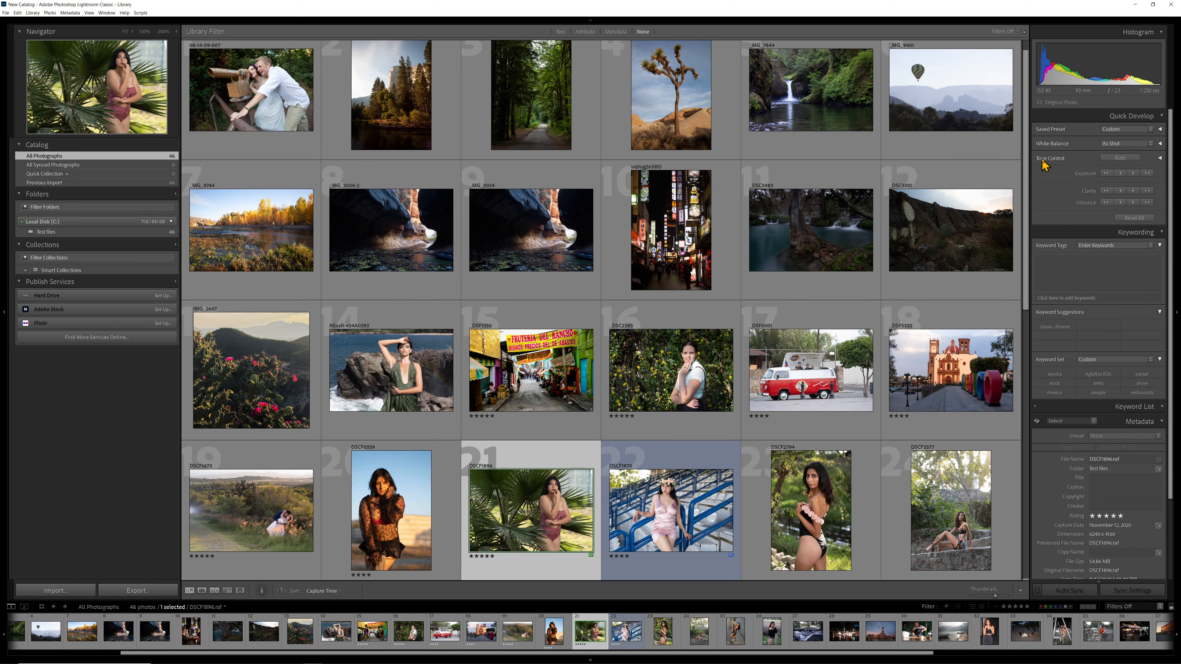
left_click(590, 20)
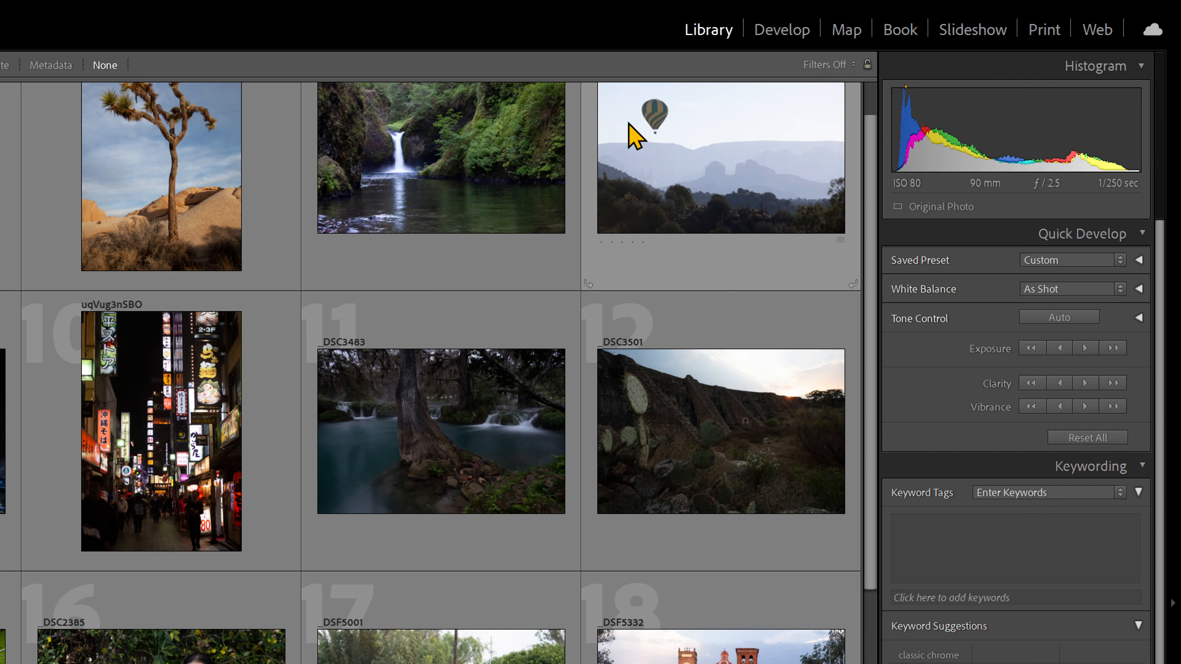
mouse_move(635, 137)
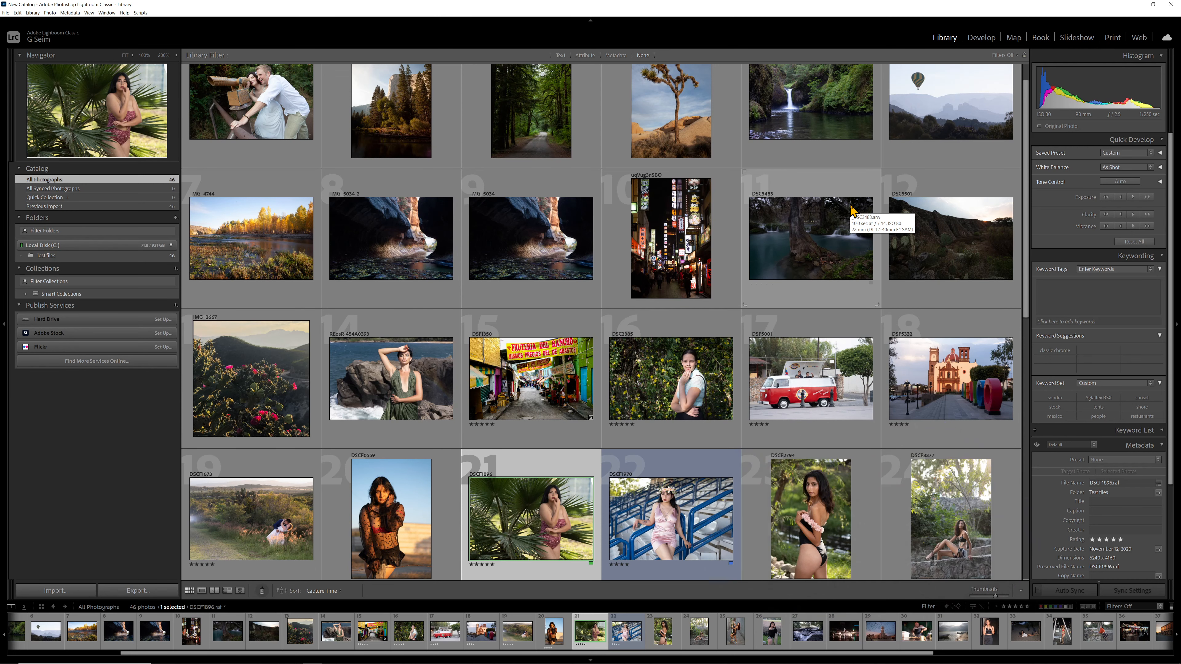
- Open the photo DSCF1896 in Loupe view, hide the filmstrip and bring it back
double_click(558, 516)
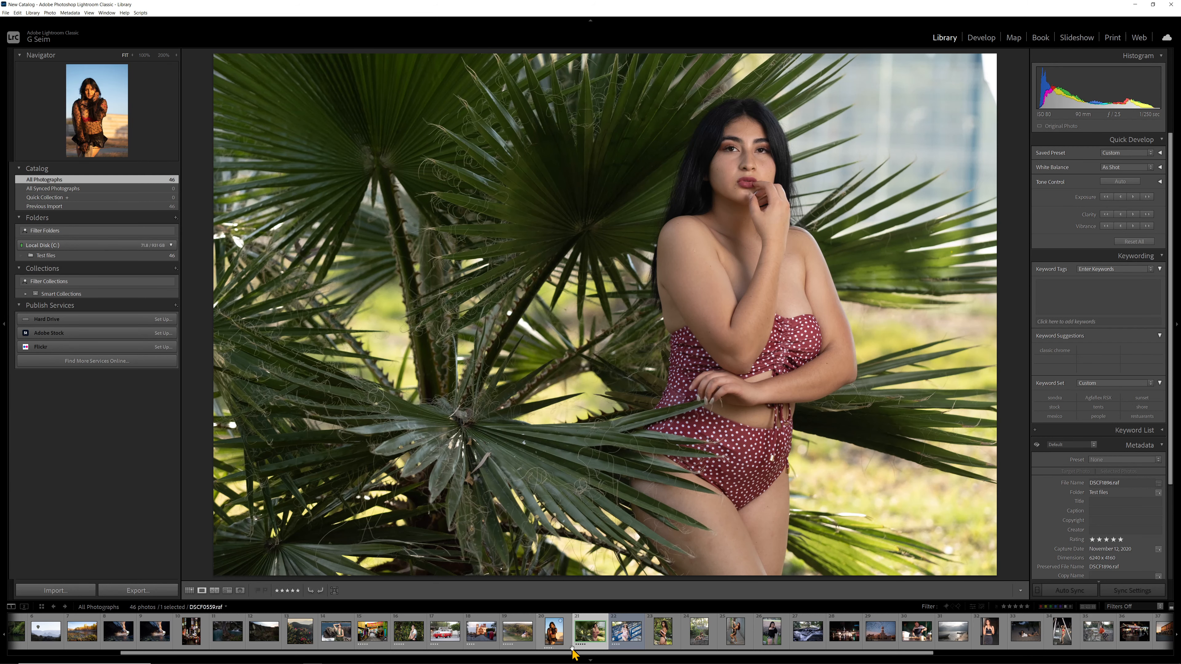
key("F6")
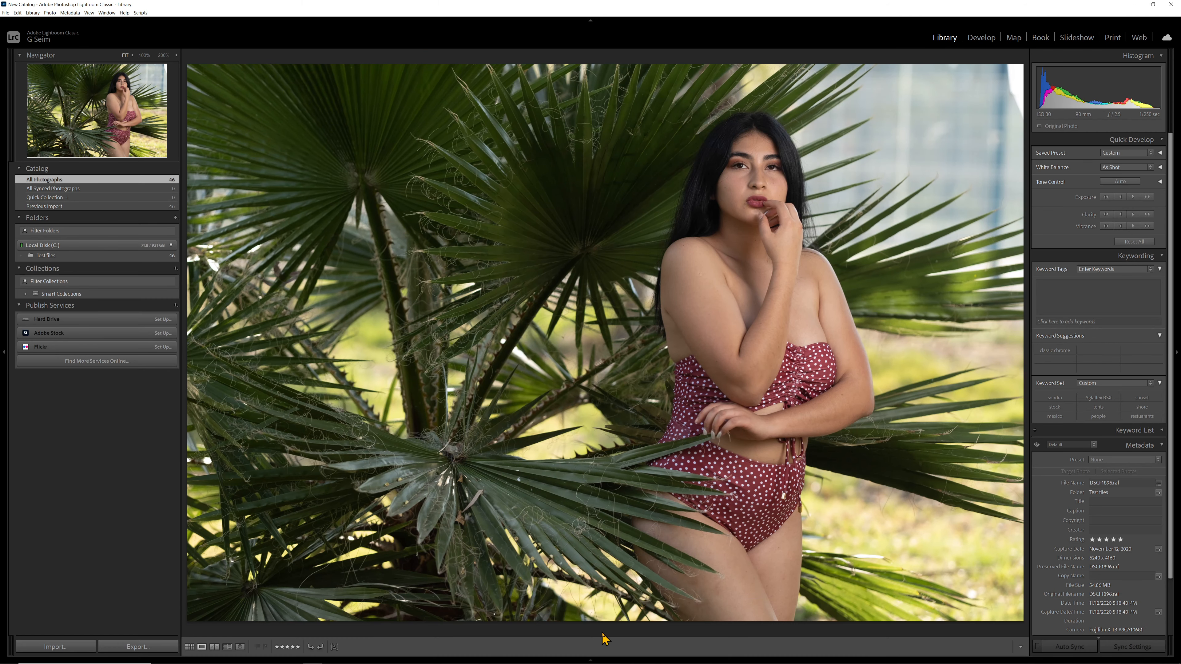
left_click(592, 660)
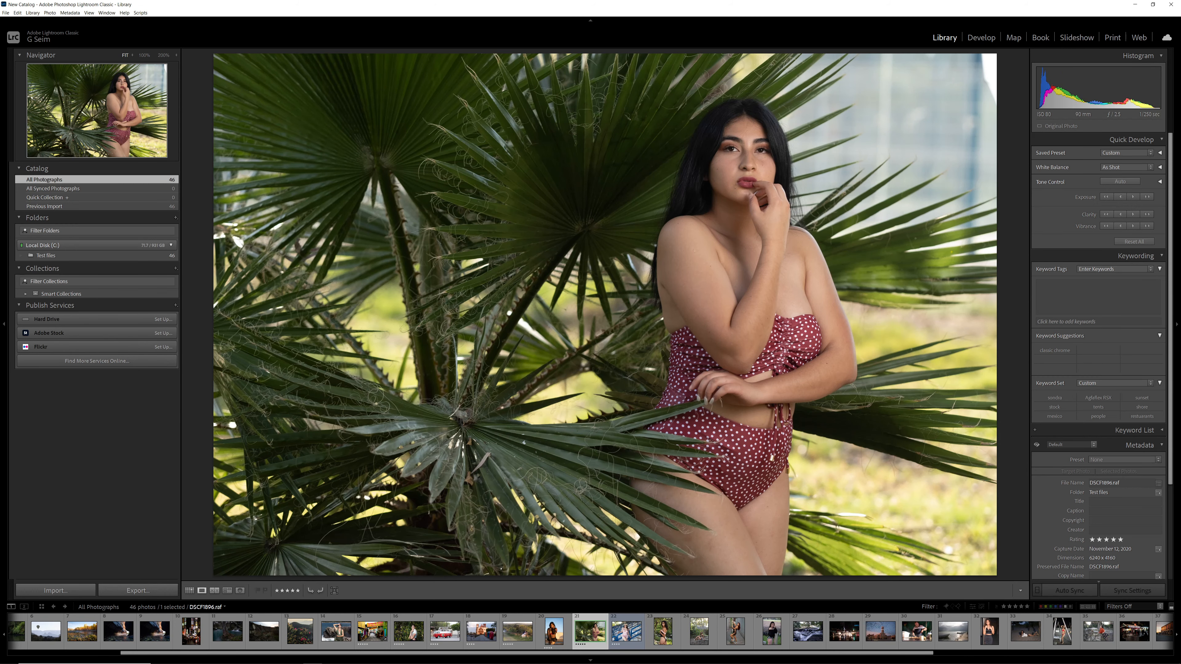
- Magnify the woman's face in DSCF1896 to 100%, fit the photo again, and switch to Grid view and back to Loupe view
key("5")
left_click(746, 168)
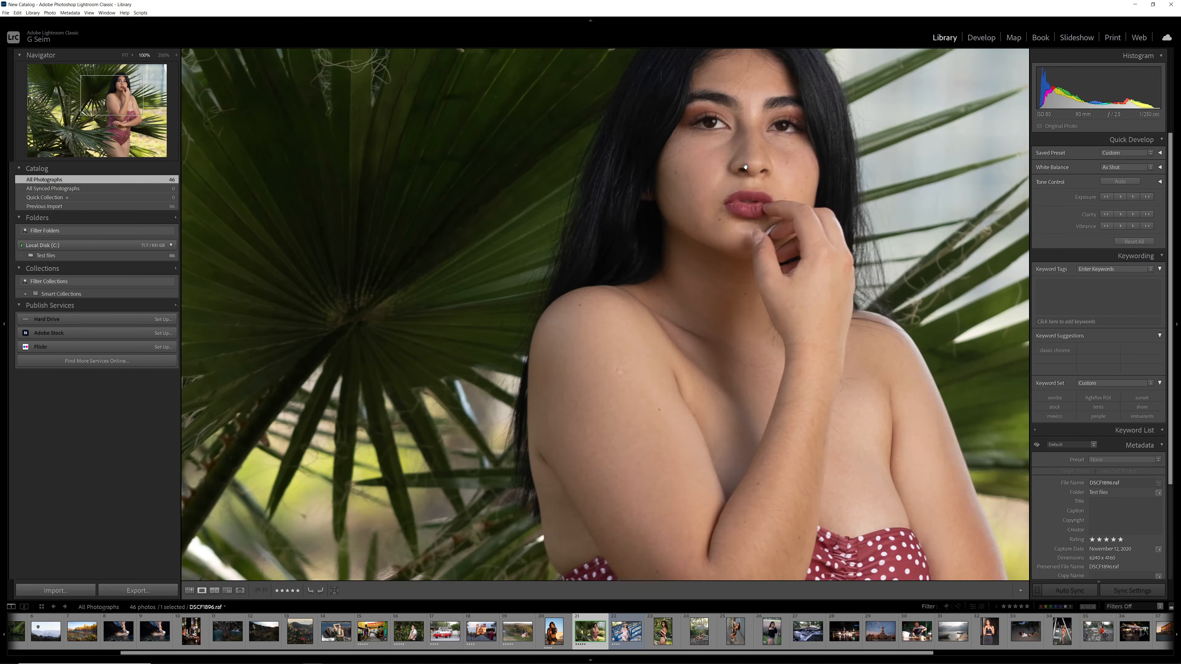
left_click(745, 168)
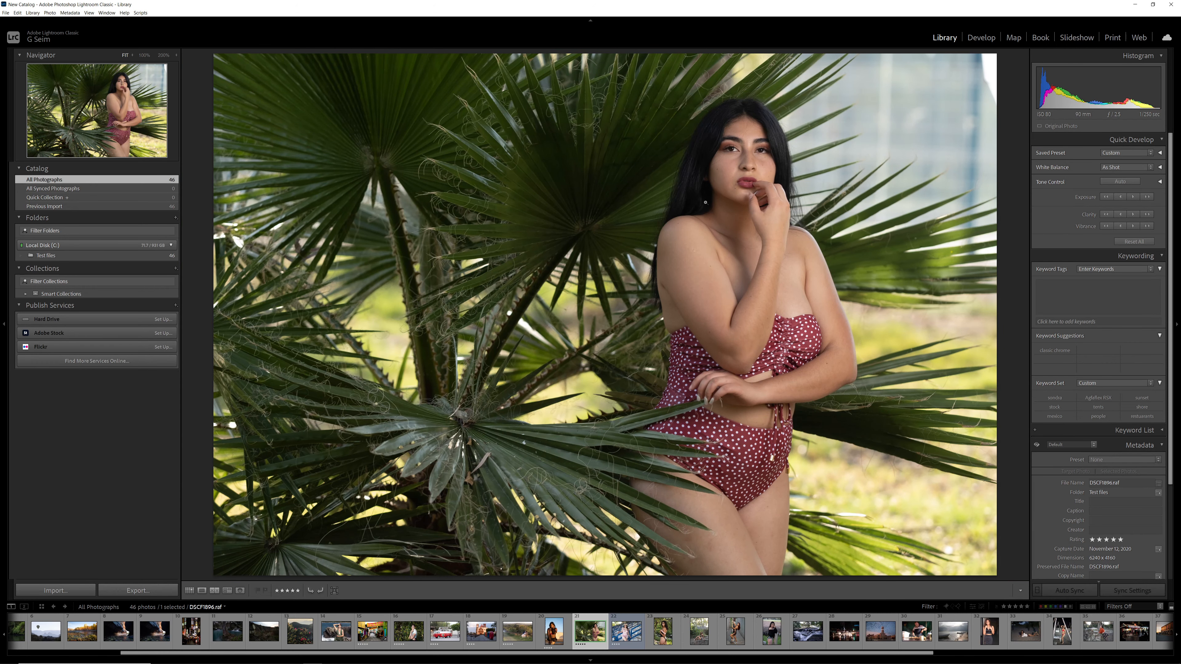
key("g")
key("e")
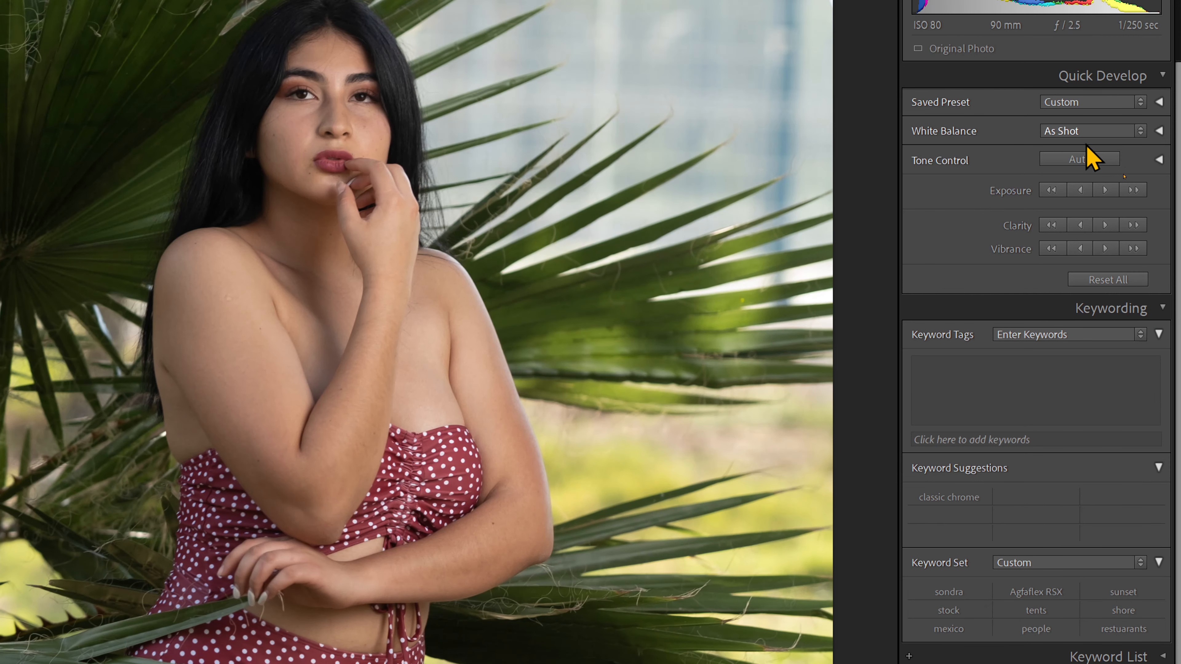
- Raise the exposure of DSCF1896 by 1/3 stop, lower it by the same amount, and return to Grid view
left_click(1105, 191)
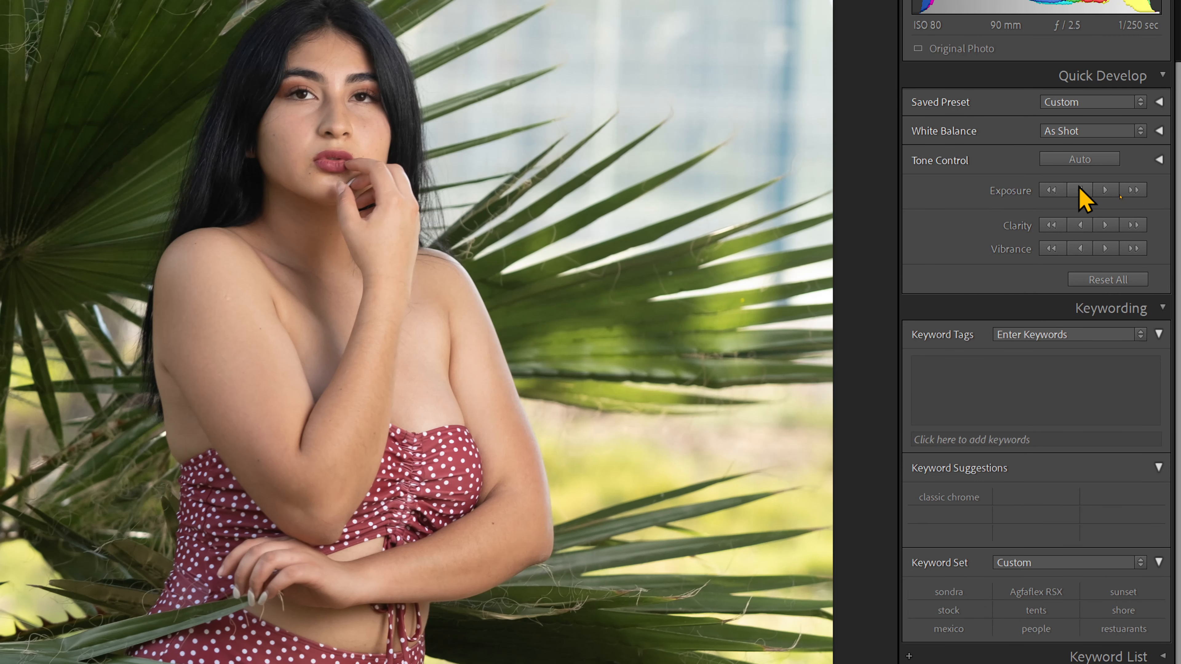
left_click(1079, 190)
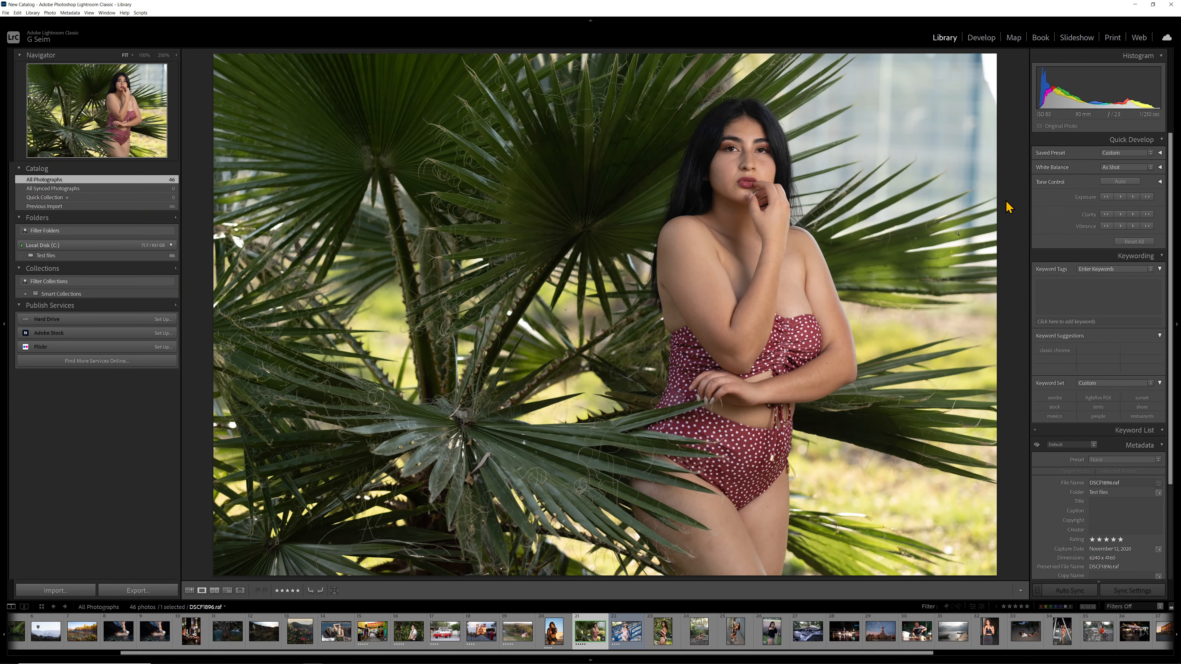
key("g")
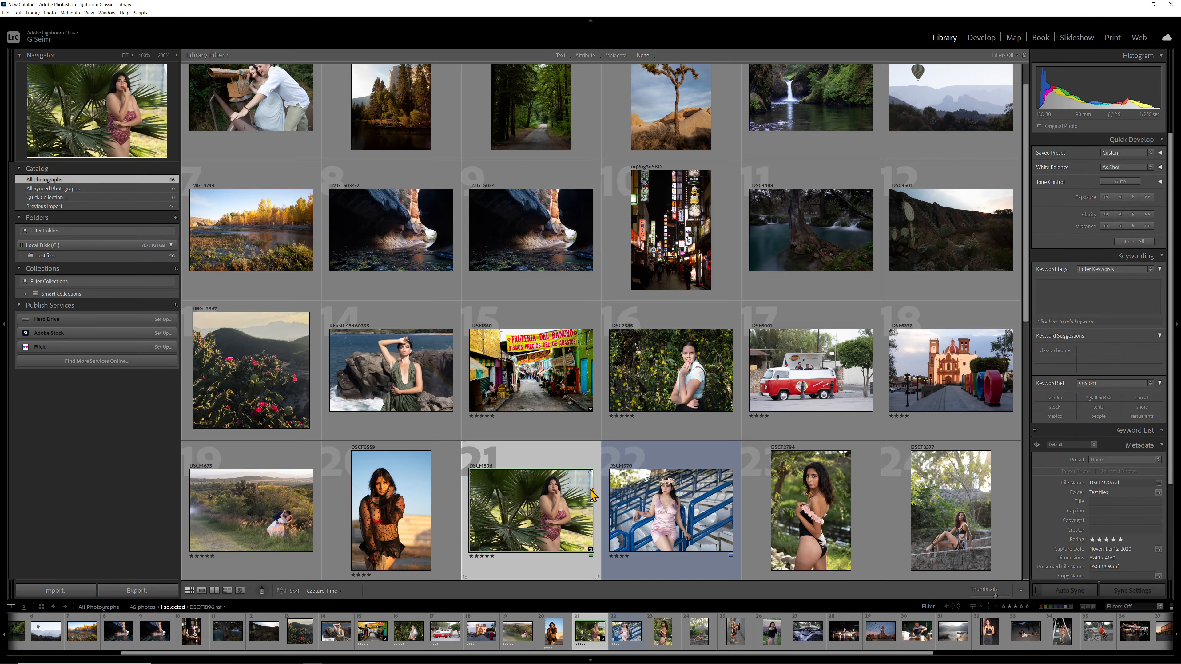
- Select the six photos from DSCF1673 through DSCF3377 with DSCF0559 as the target, and check the target in Loupe view
left_click(417, 510)
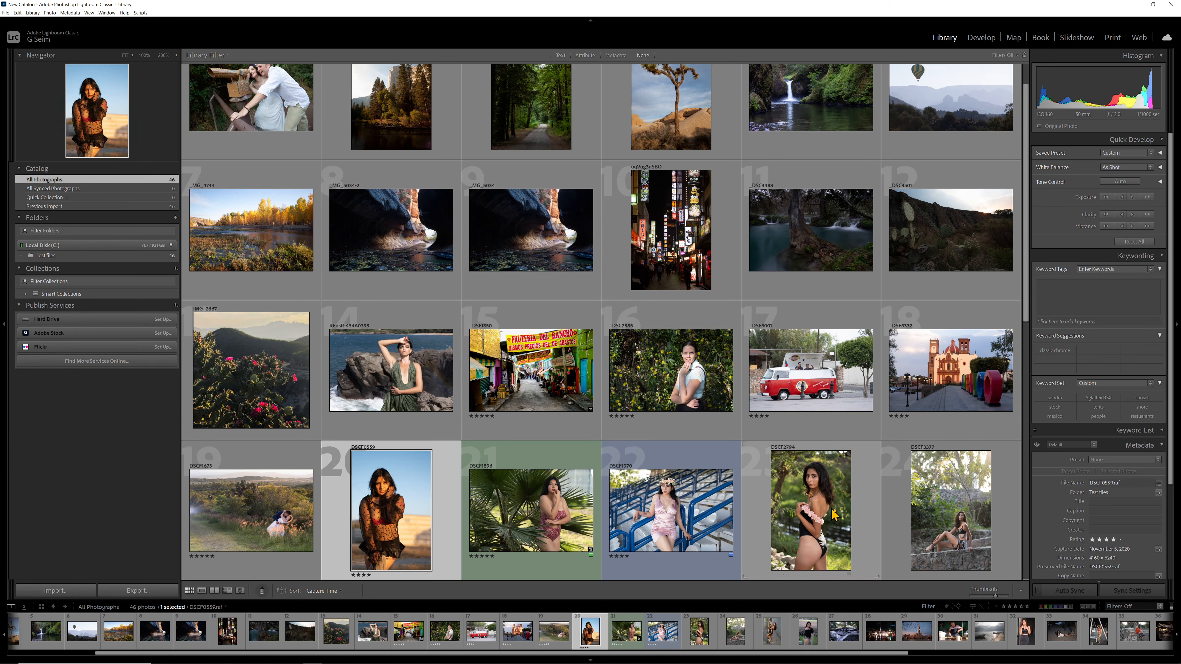
left_click(935, 516, "shift")
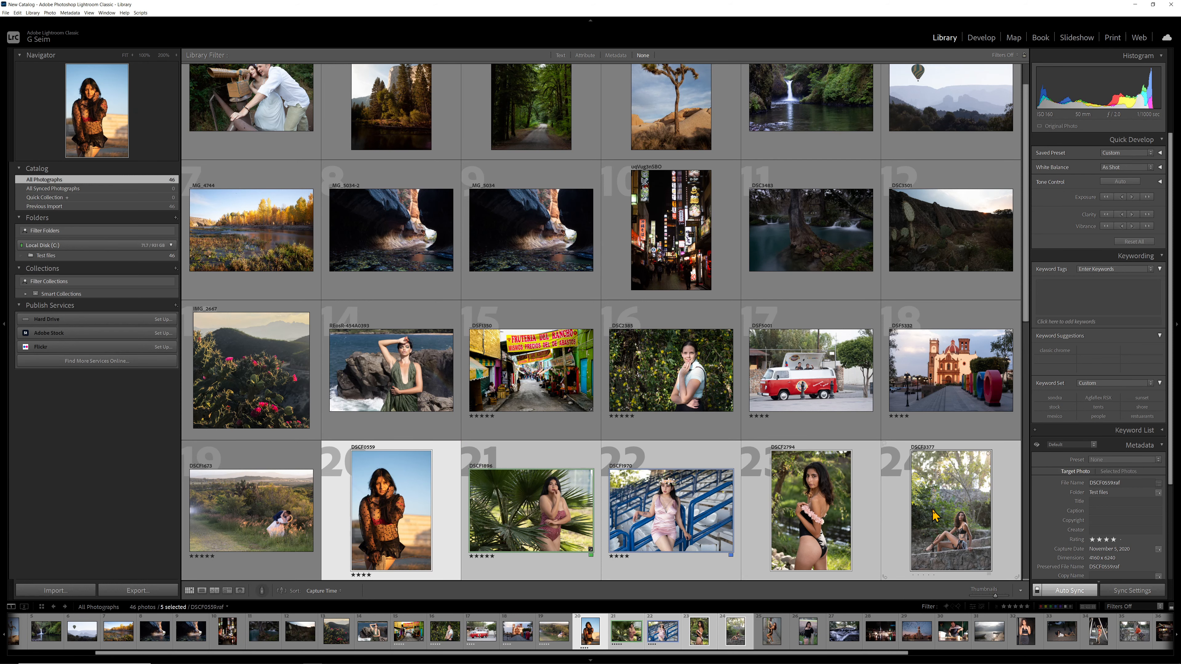
left_click(282, 510, "ctrl")
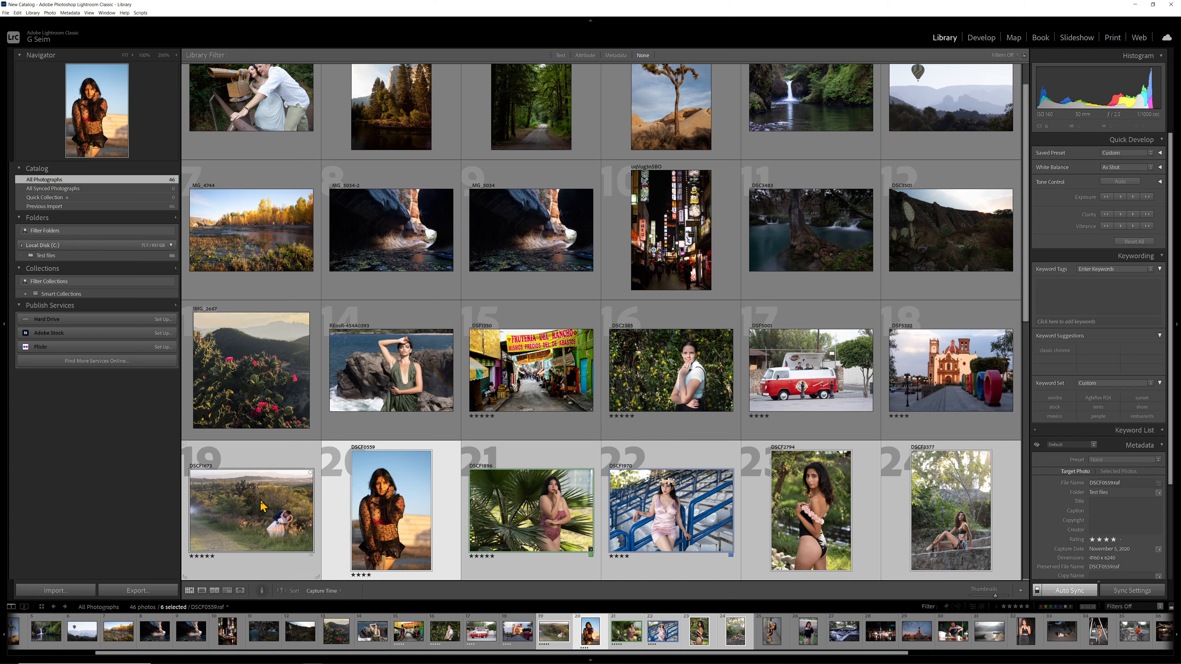
left_click(265, 505, "ctrl")
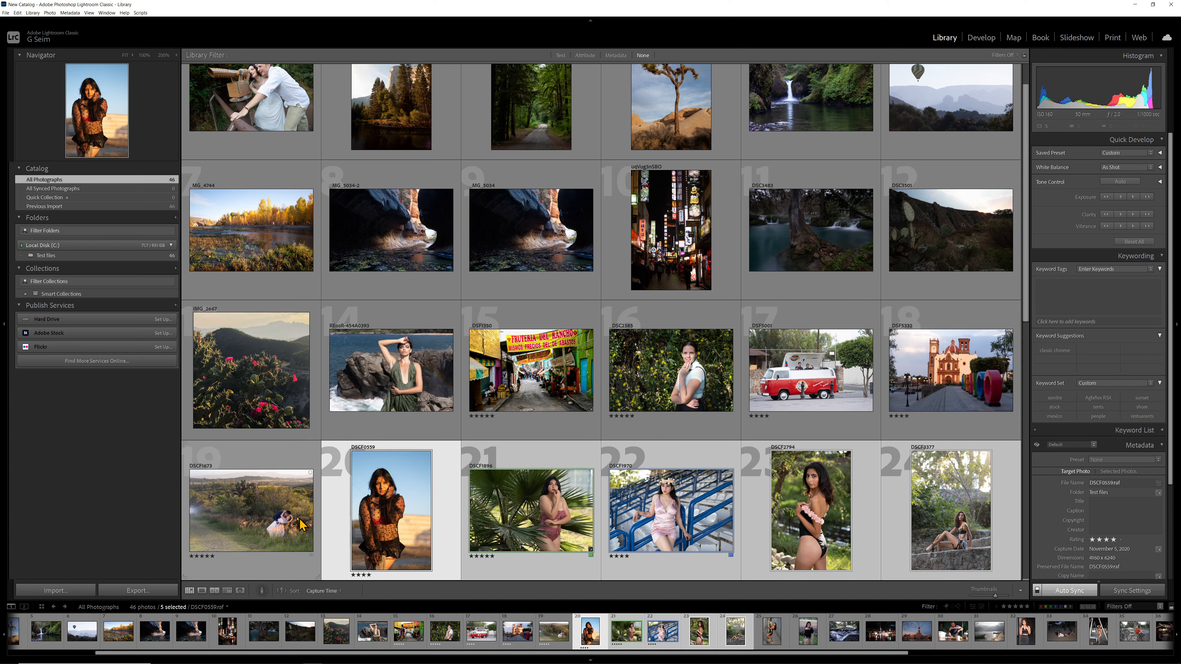
left_click(275, 507, "ctrl")
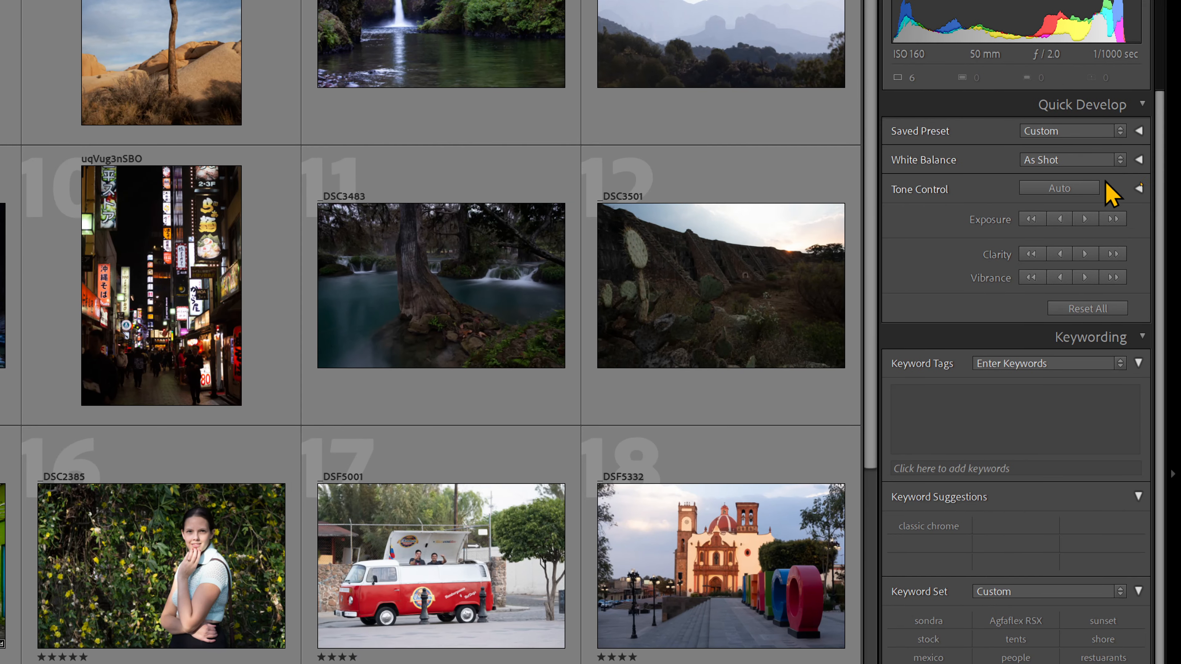
key("e")
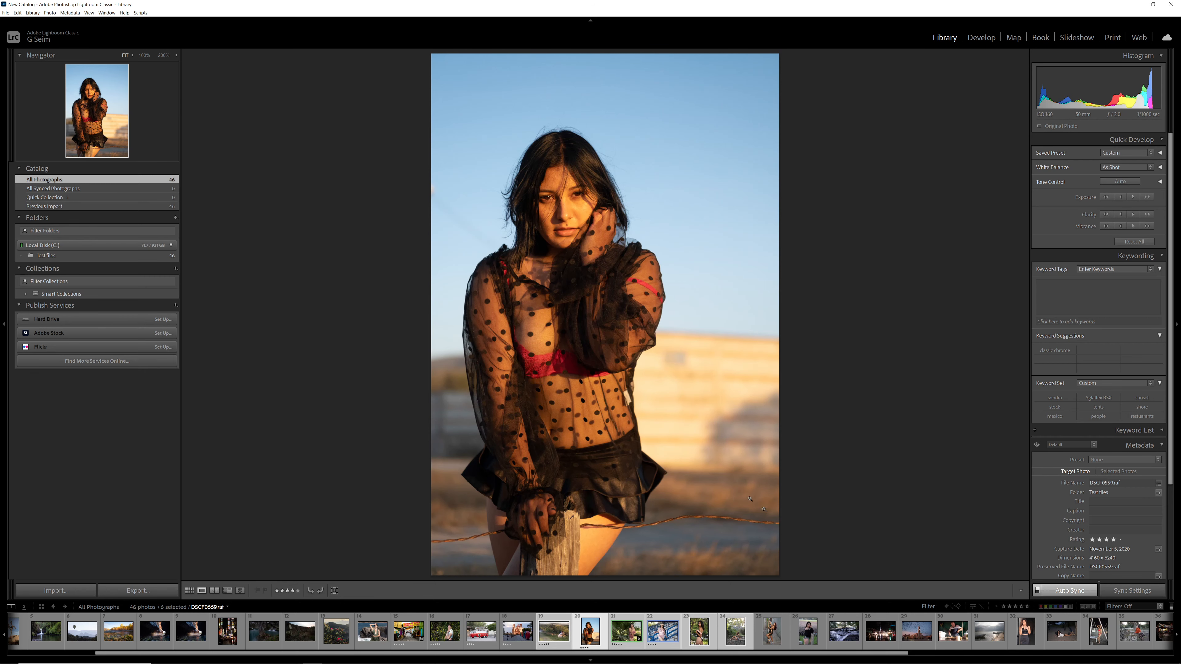
key("g")
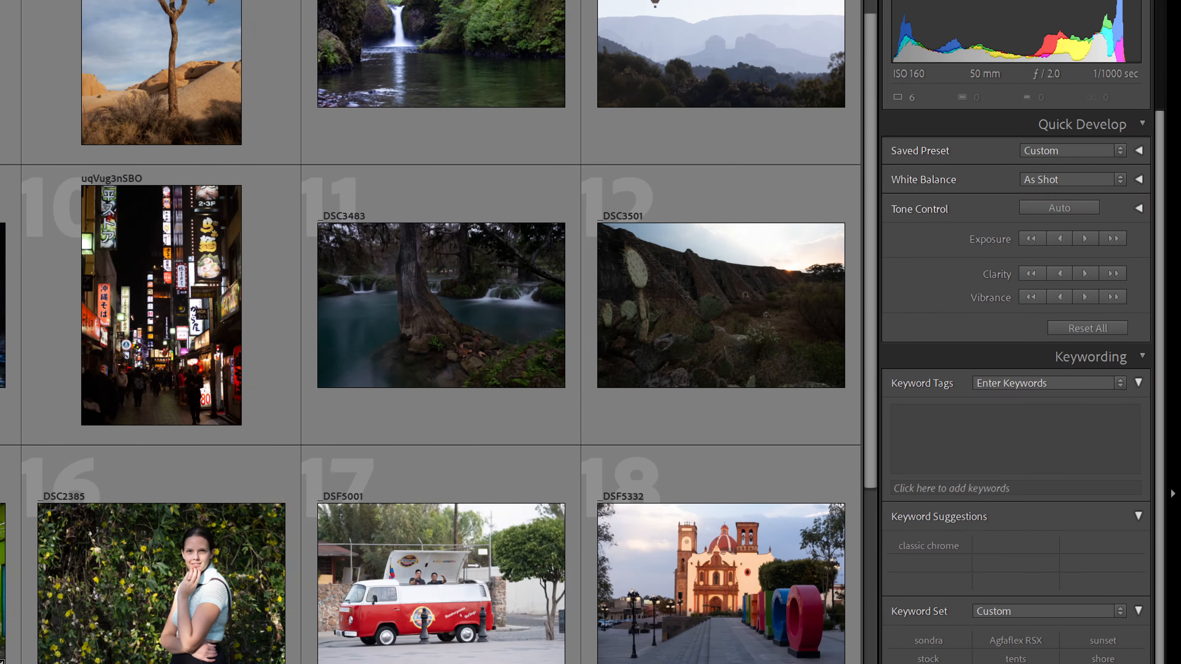
- Apply the Kodak PORTRA 400 Gen.2 (1.7) preset from 1. Filmist 1.7 by Seim to the six selected photos
left_click(1044, 153)
mouse_move(1009, 220)
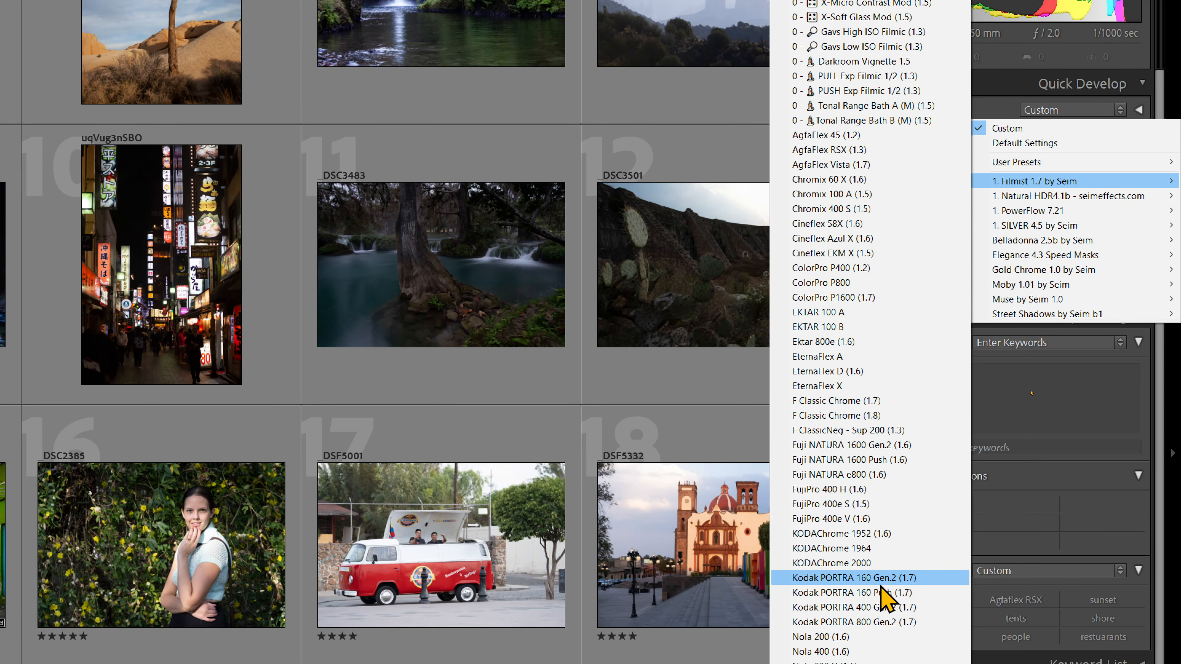
left_click(879, 607)
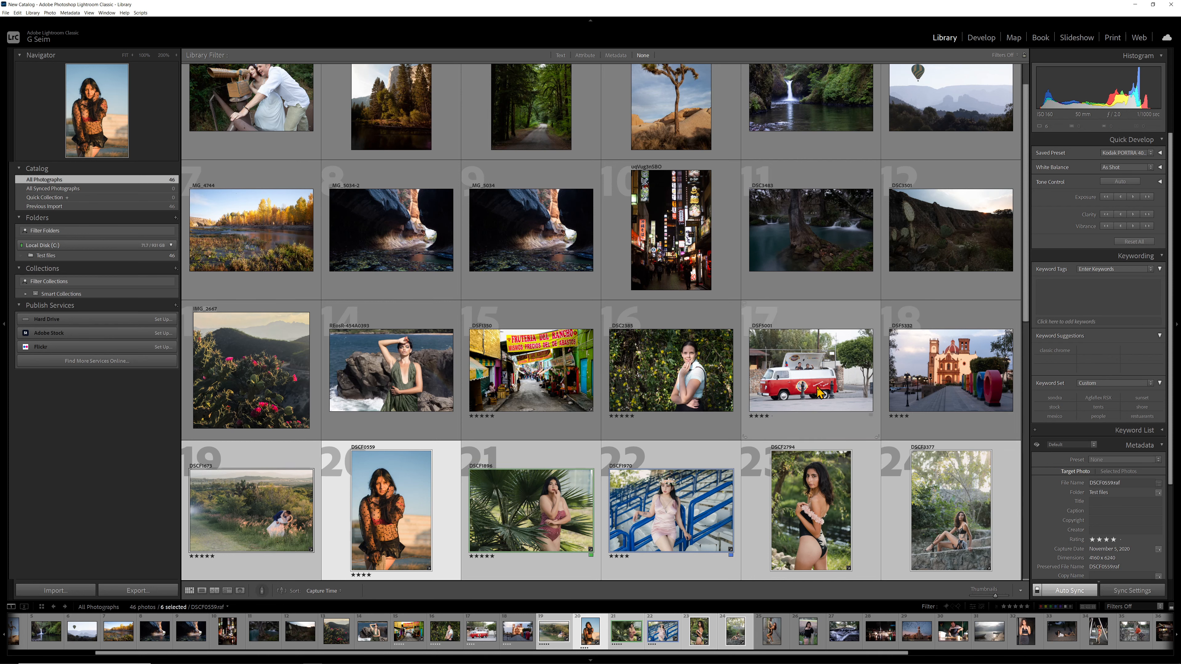
- Select DSCF2794, DSCF3377, DSCF1896 and DSCF1673 together and raise their exposure by 1/3 stop
left_click(716, 407)
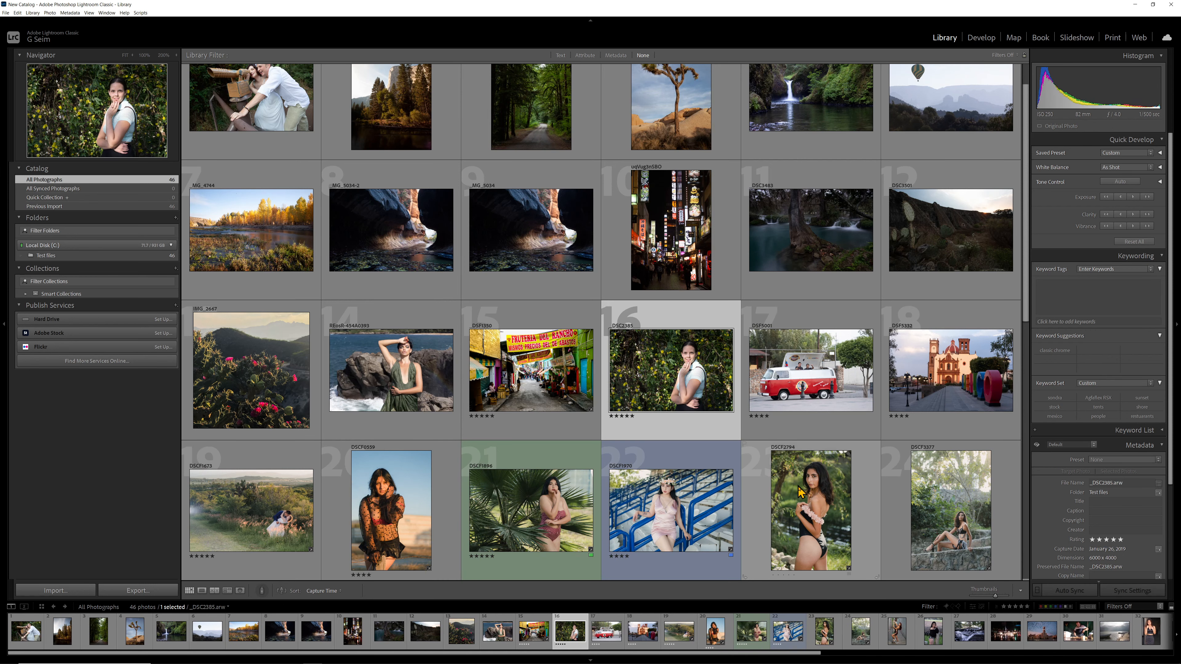
left_click(805, 501)
left_click(943, 512, "ctrl")
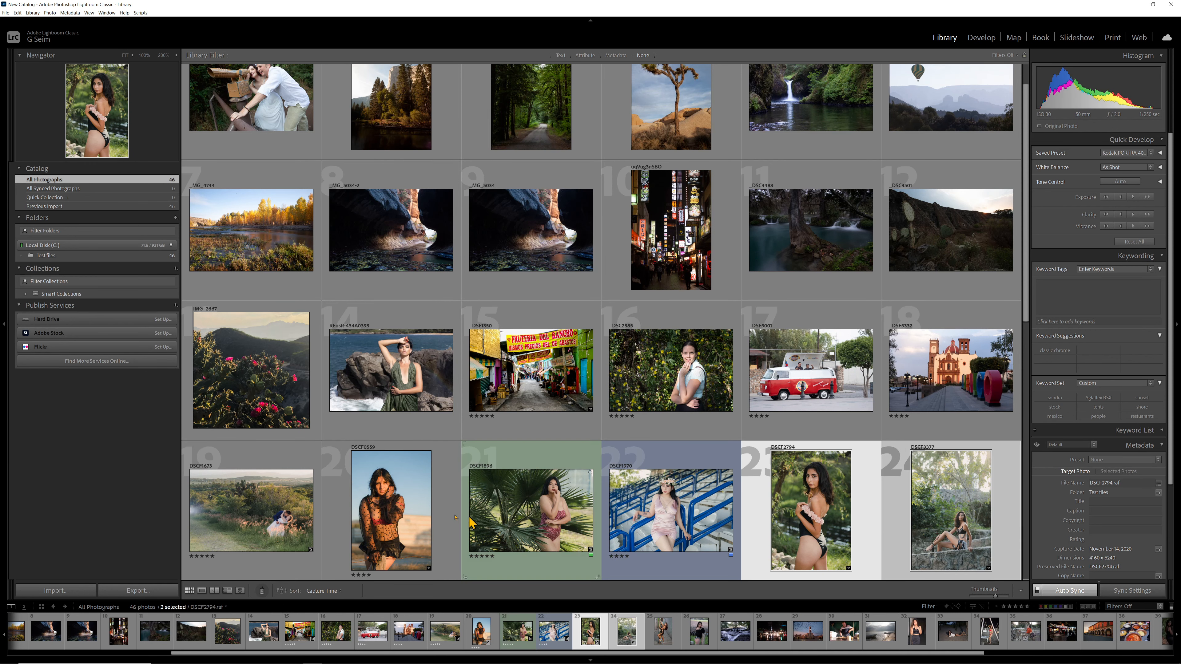
left_click(524, 517, "ctrl")
left_click(287, 518, "ctrl")
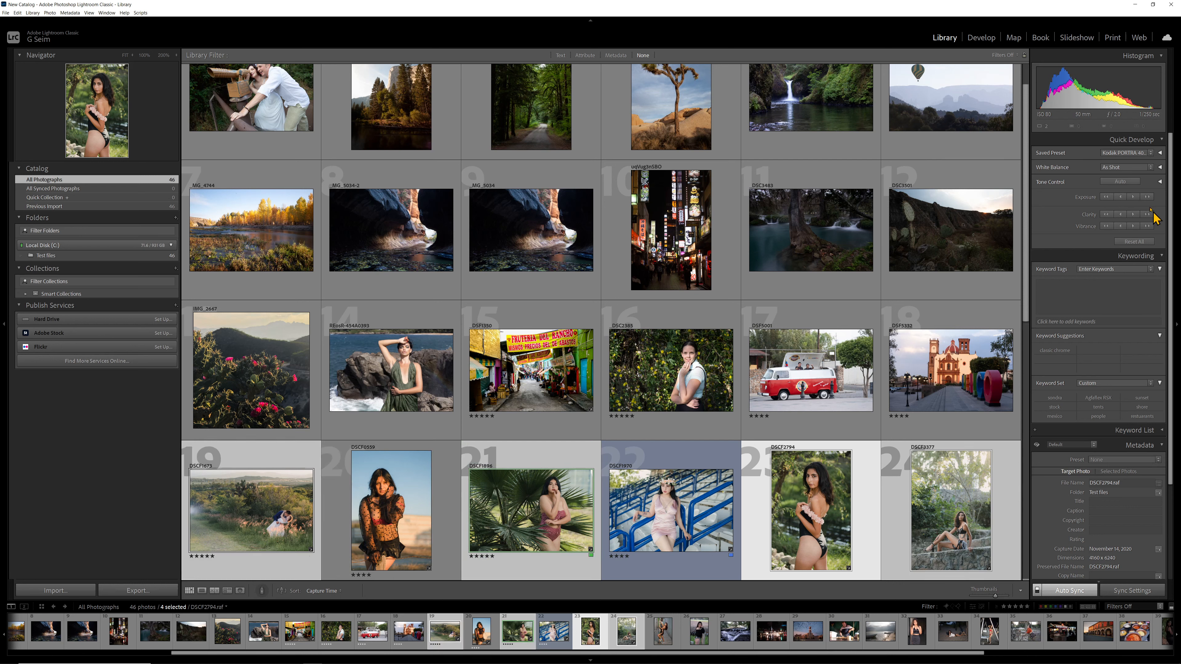
left_click(1133, 197)
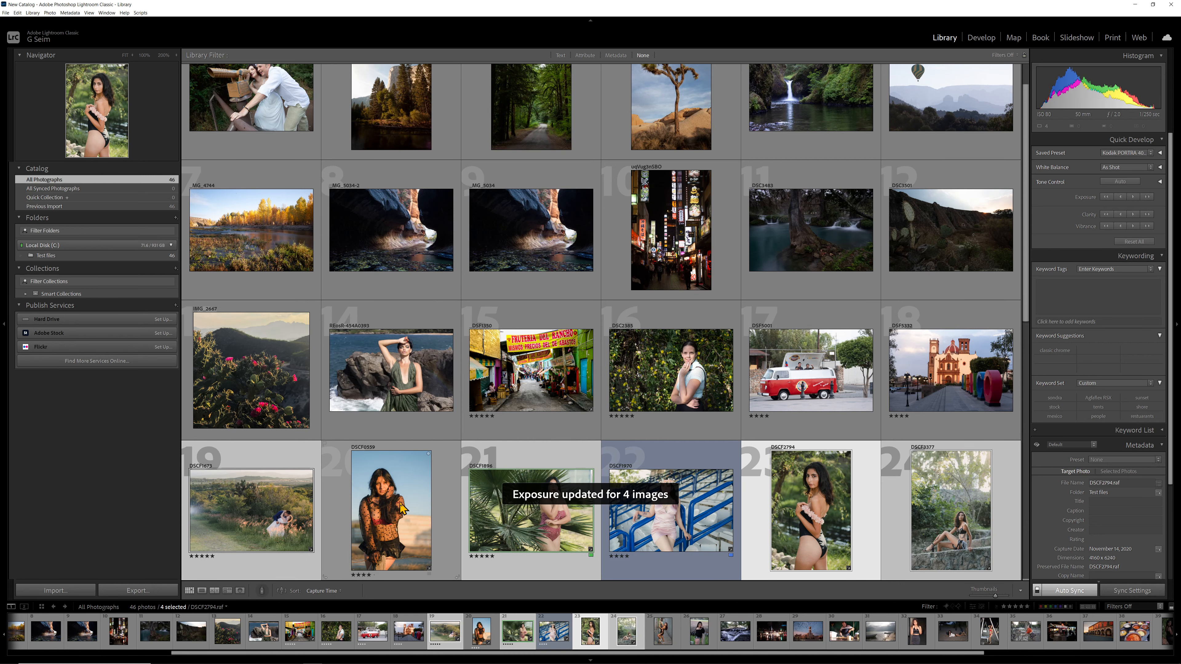
- Select DSCF0559, view DSCF1896 enlarged in Loupe view, and return to the grid
left_click(372, 514)
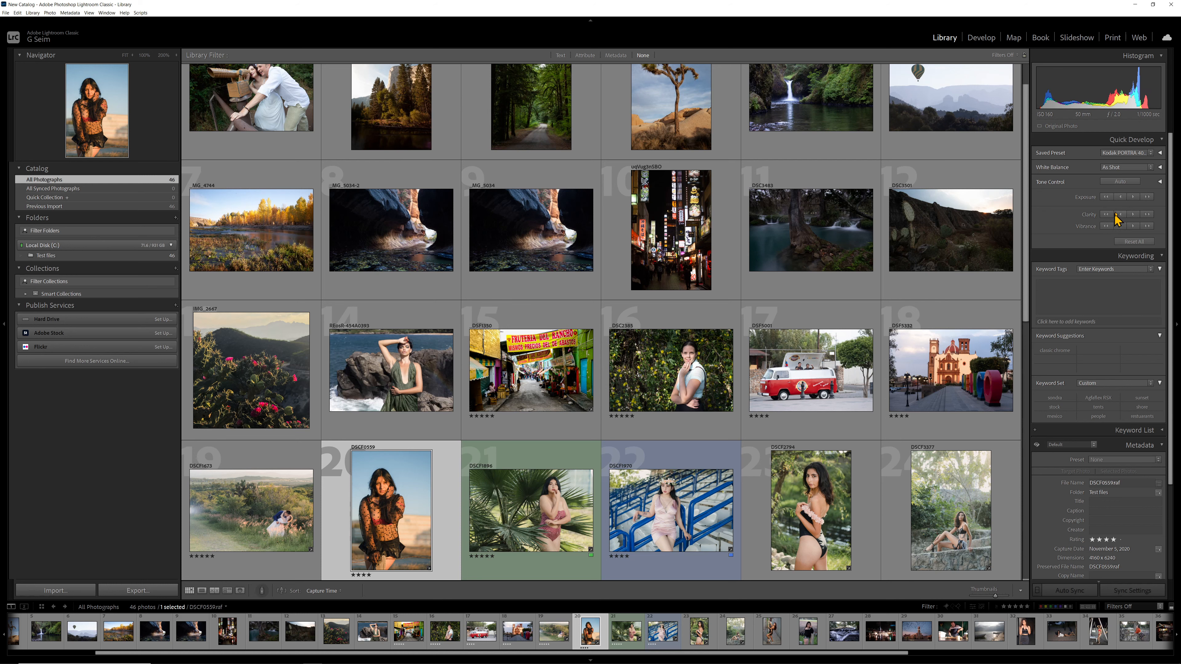
left_click(573, 508)
double_click(573, 508)
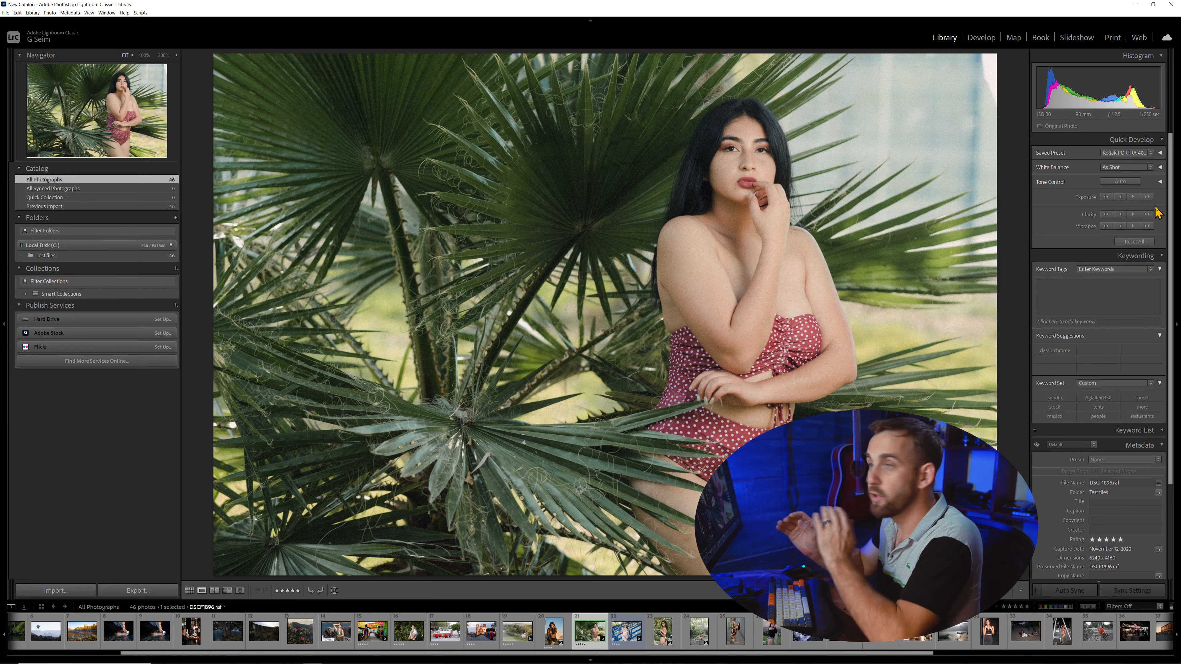
key("g")
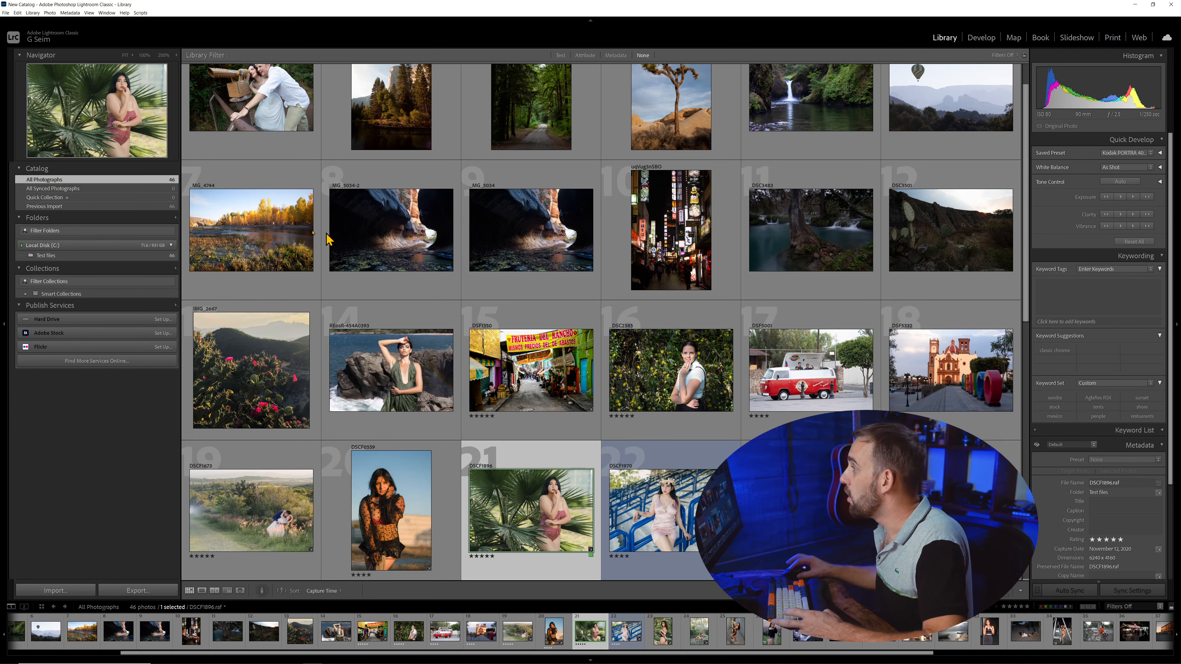
- Select the five photos from _MG_5034-2 through _DSC3501 in the grid, with _MG_5034-2 as the target photo
left_click(251, 231)
left_click(409, 233)
left_click(533, 234, "ctrl")
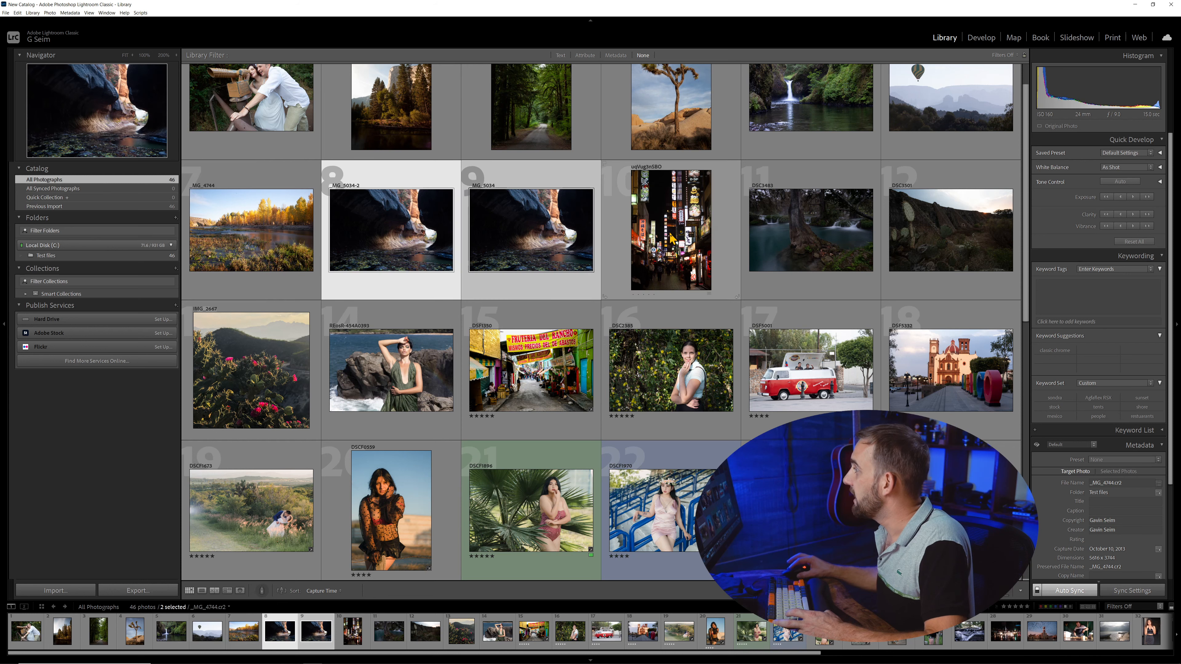
left_click(672, 235, "ctrl")
left_click(805, 235, "ctrl")
left_click(922, 236, "ctrl")
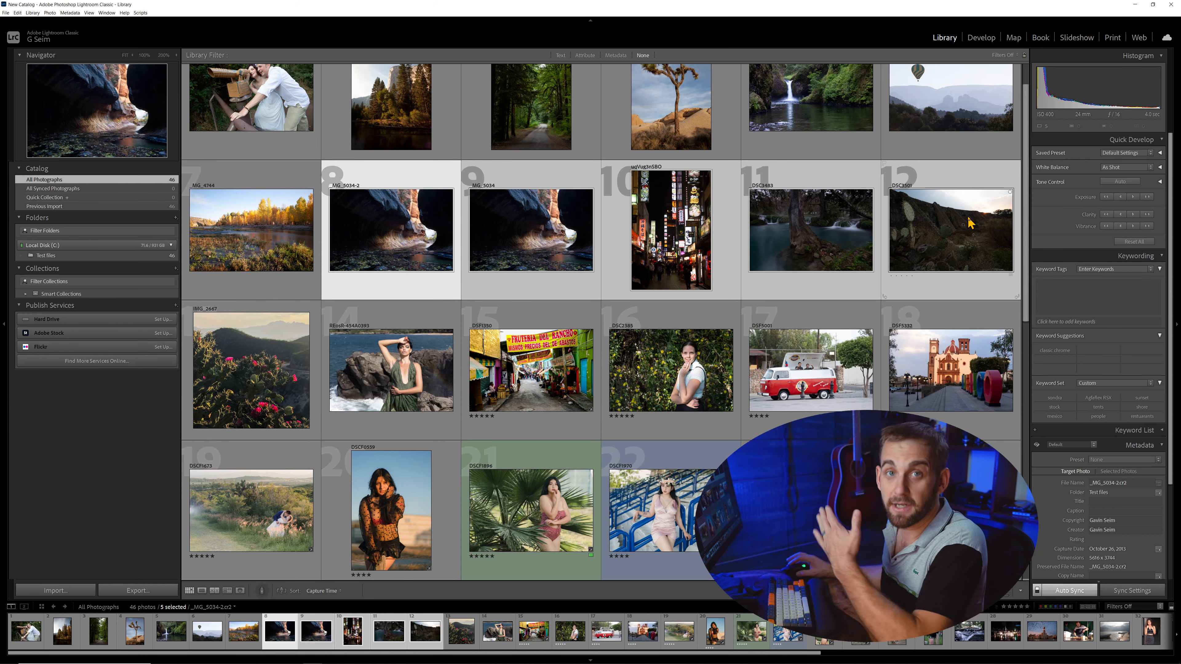
- Try raising and lowering the exposure of the five selected photos in full-stop and 1/3-stop increments
left_click(1135, 197)
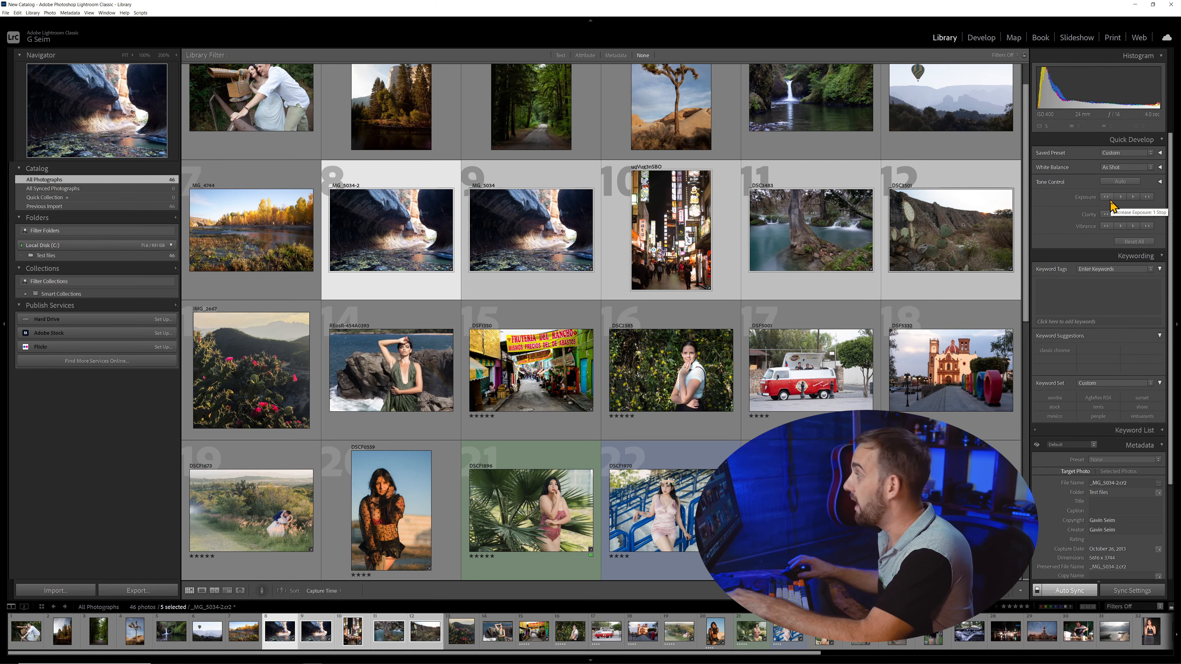
left_click(1110, 198)
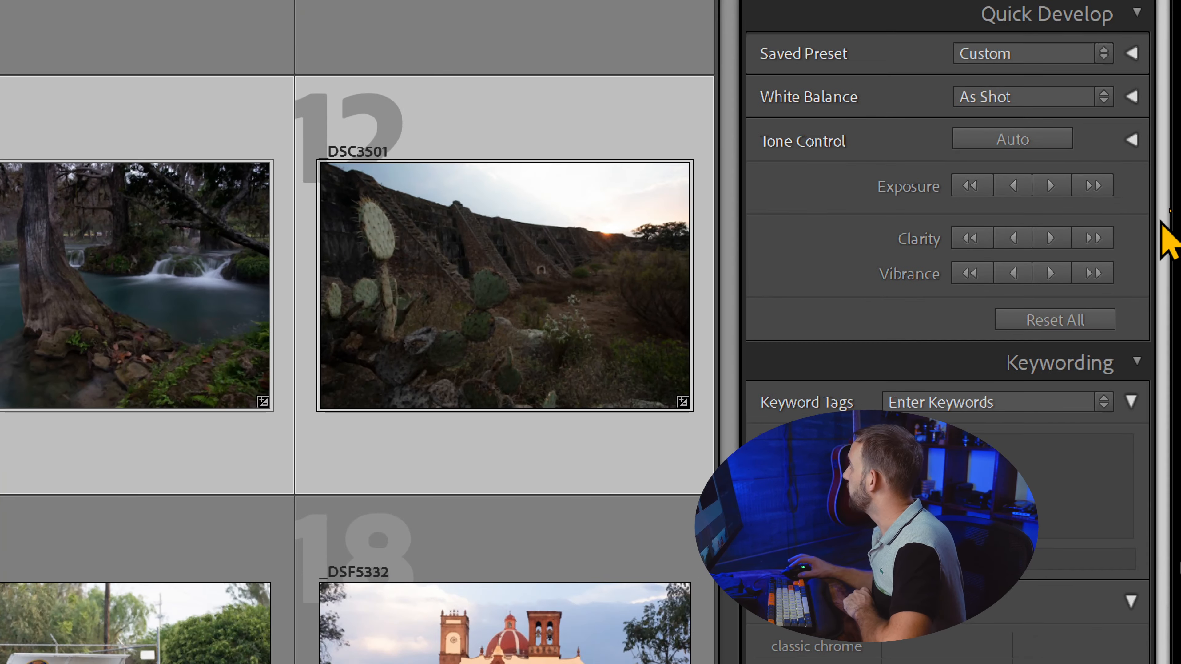
left_click(1101, 189)
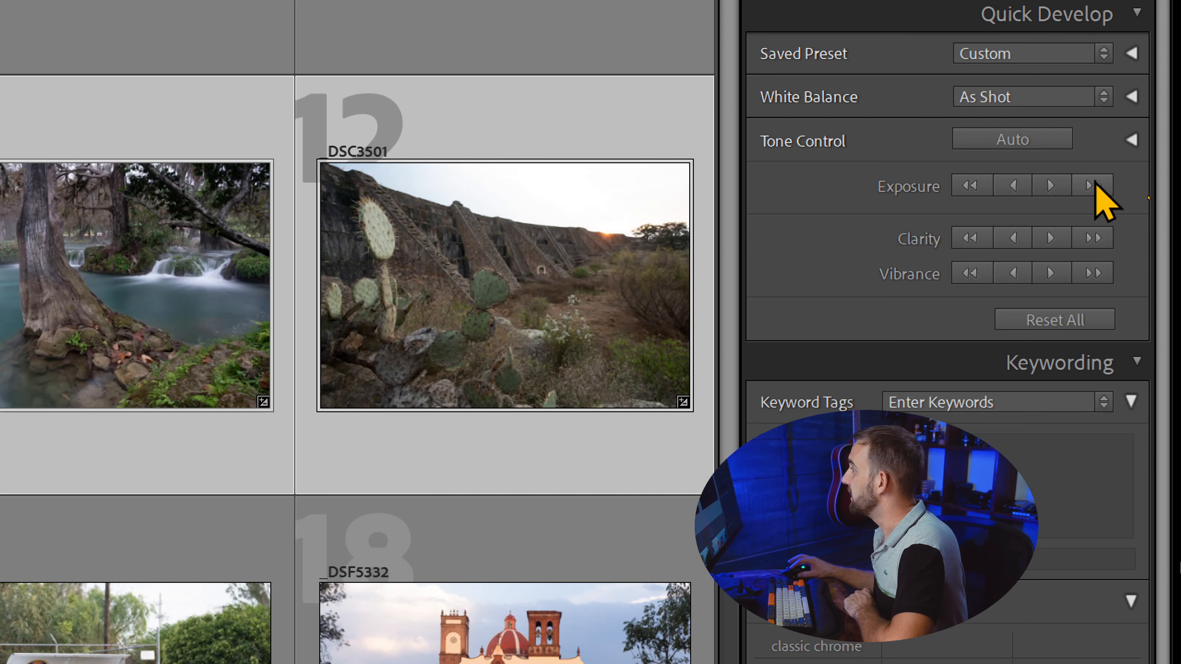
left_click(957, 183)
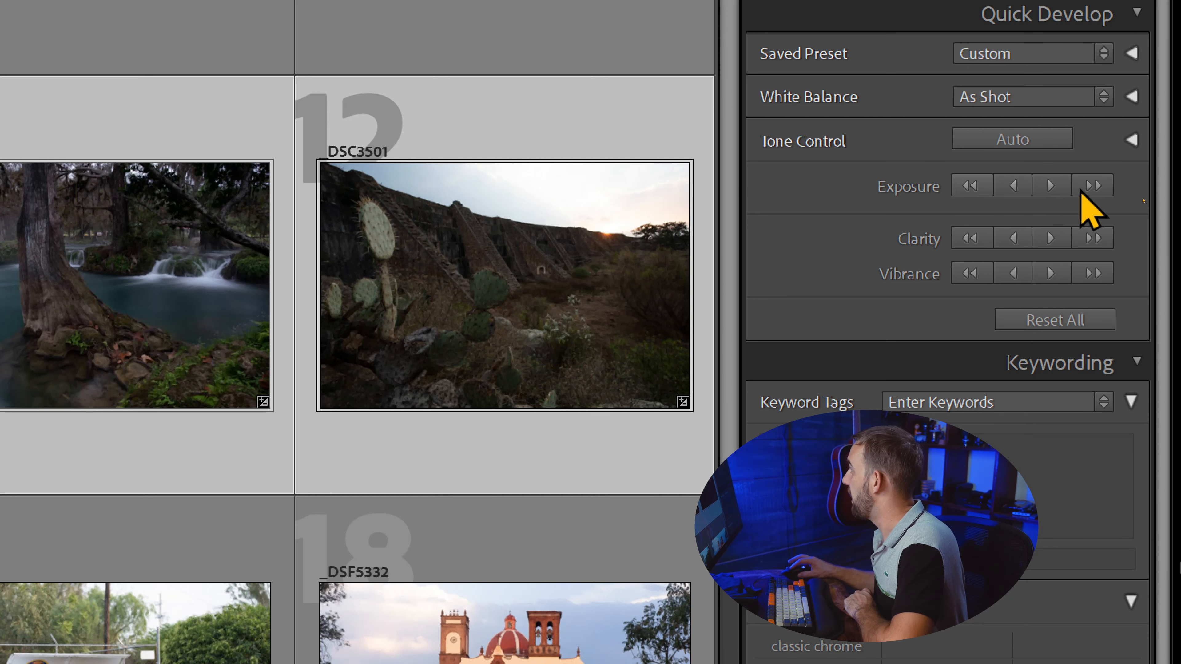
left_click(1051, 186)
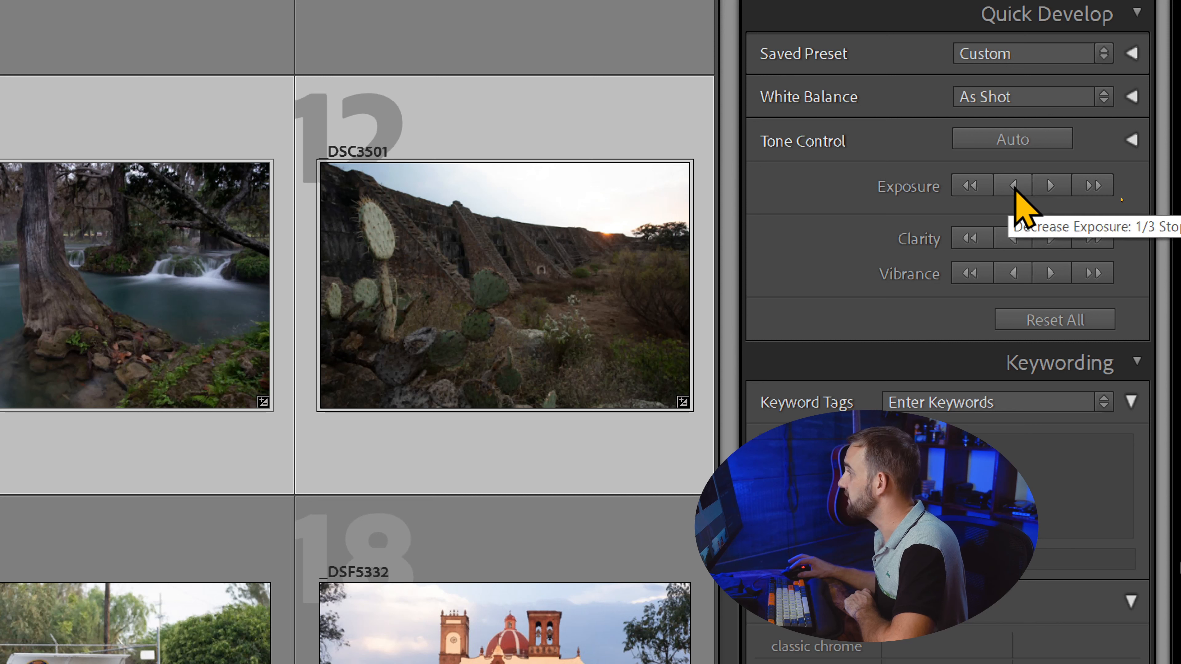
left_click(1013, 186)
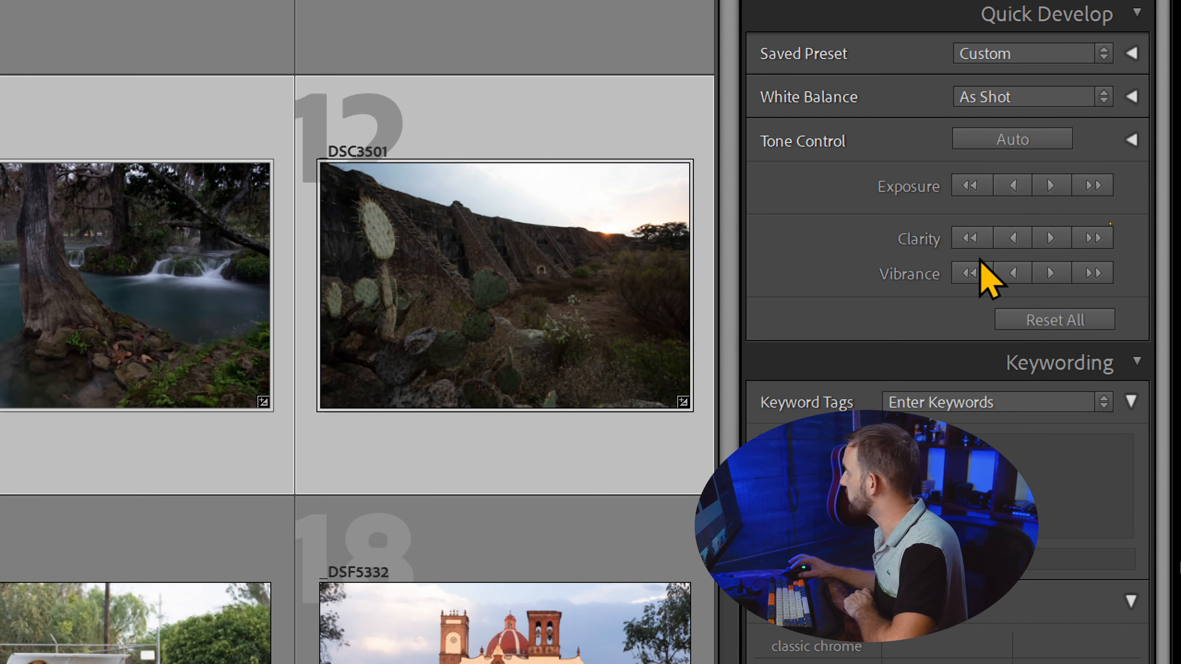
- Reveal the alternate Sharpening and Saturation adjustments in place of Clarity and Vibrance in Quick Develop
key("alt")
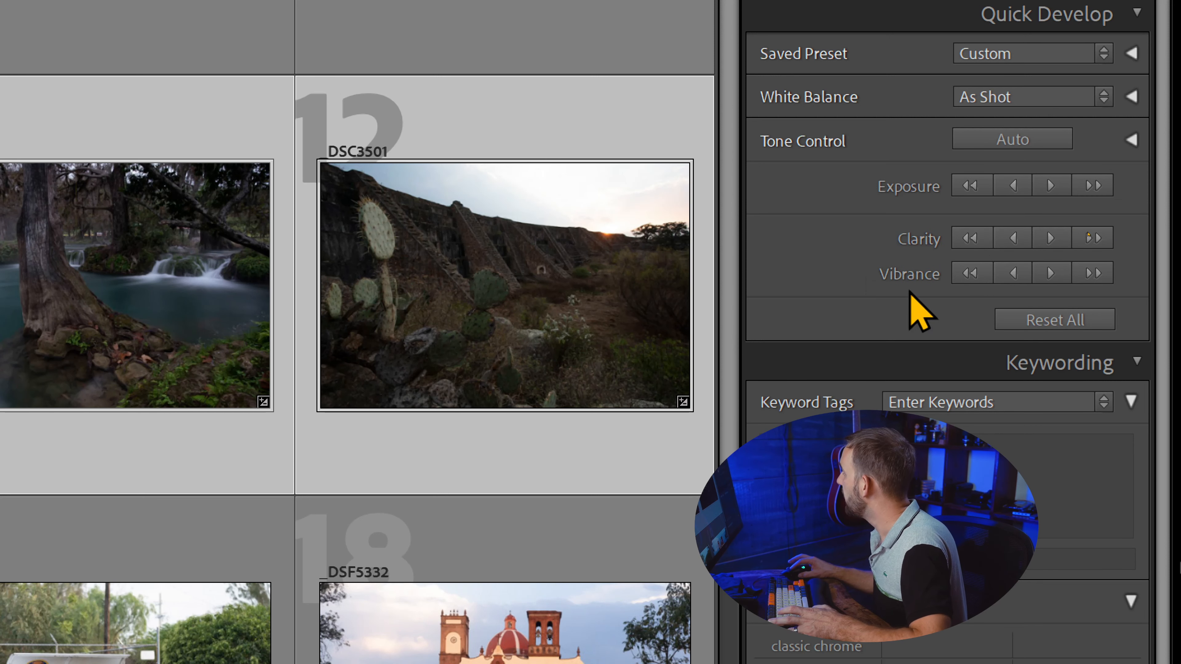
key("alt")
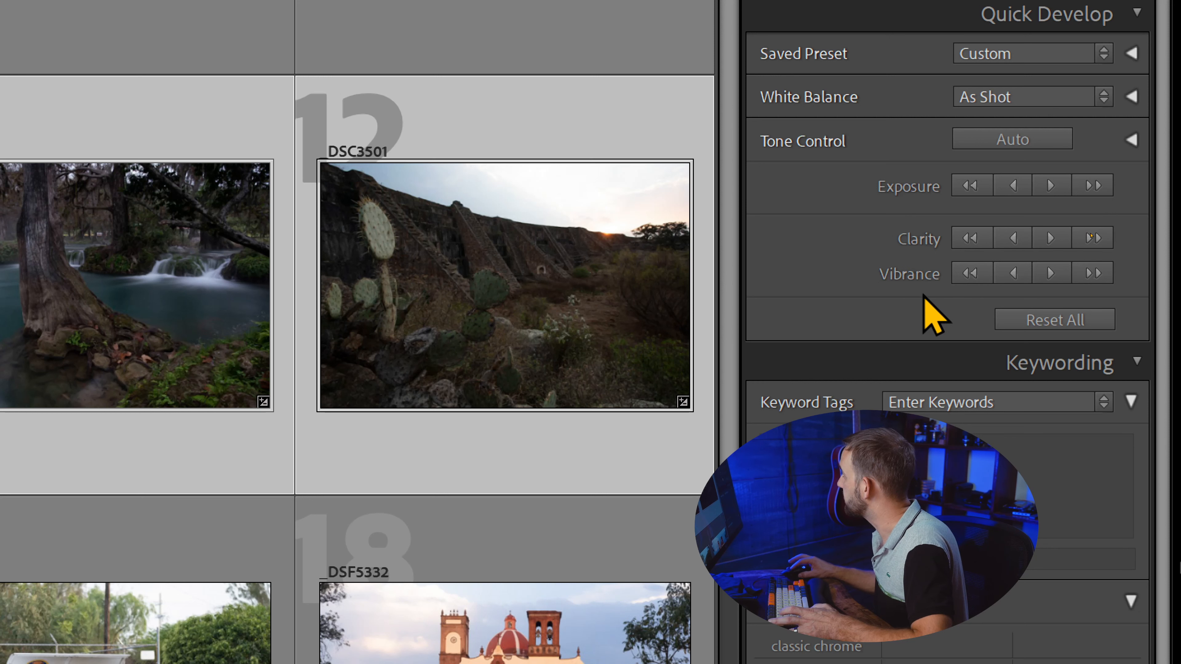
key("alt")
key("alt")
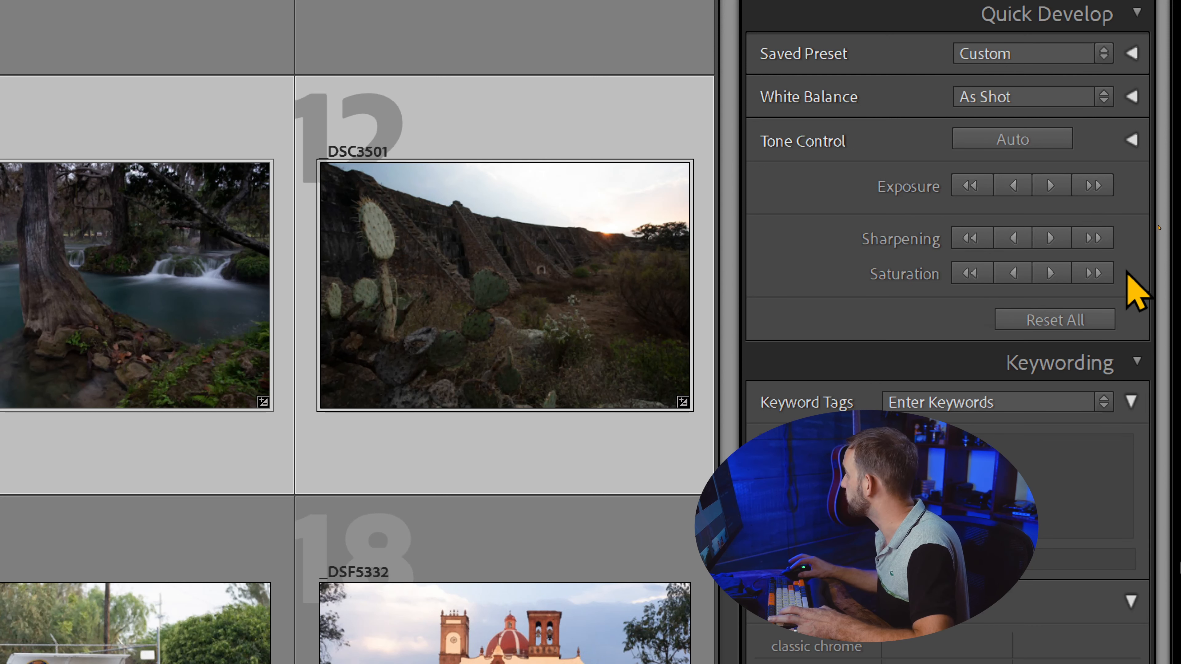